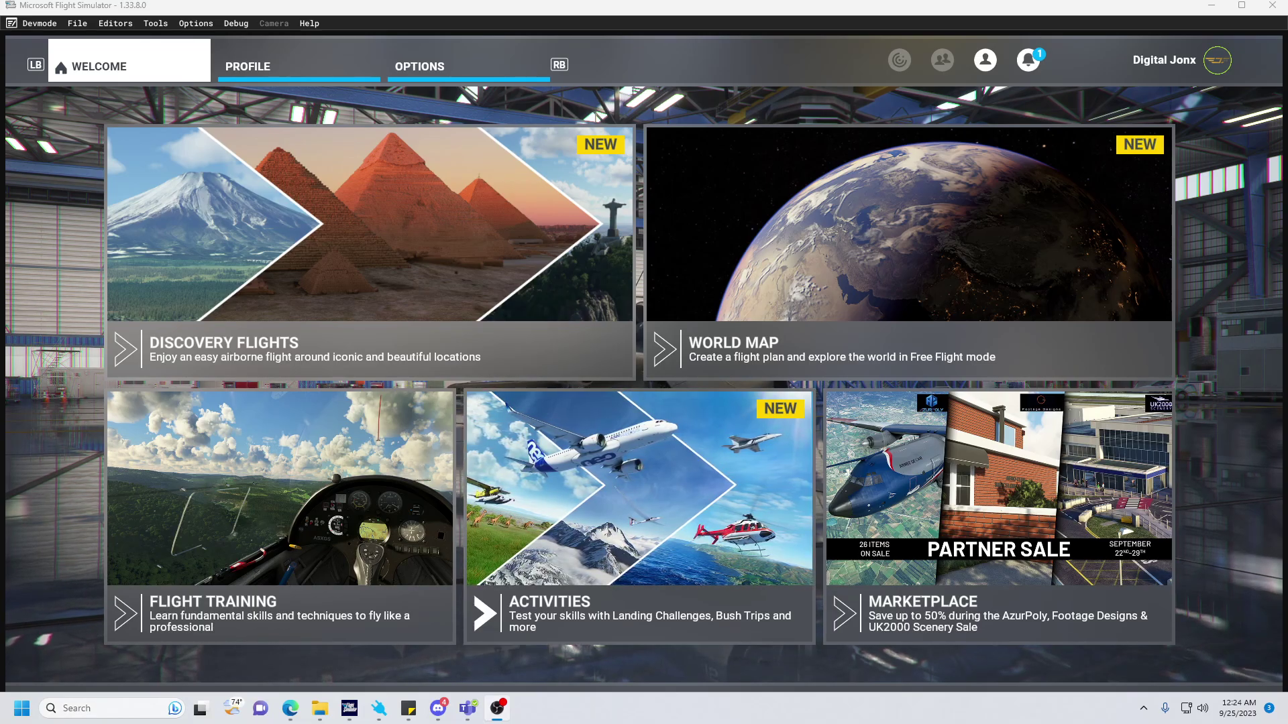
pyautogui.press('Up')
pyautogui.press('Up')
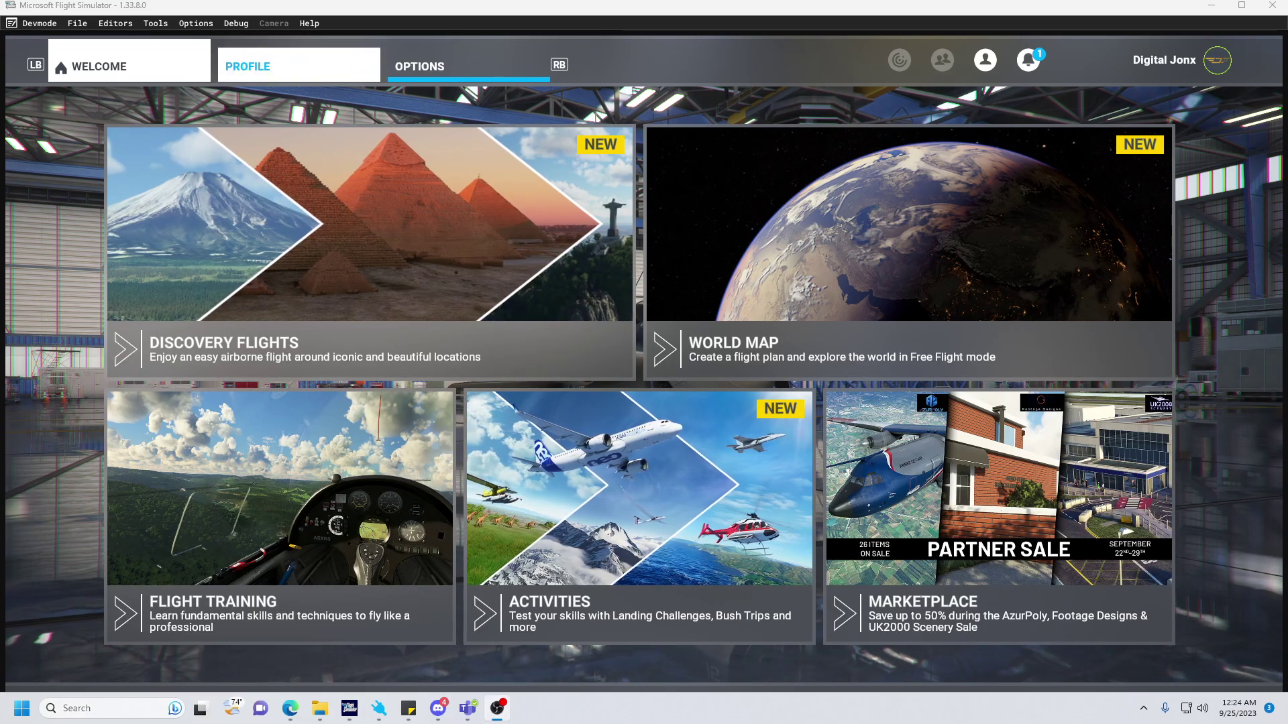
pyautogui.click(196, 23)
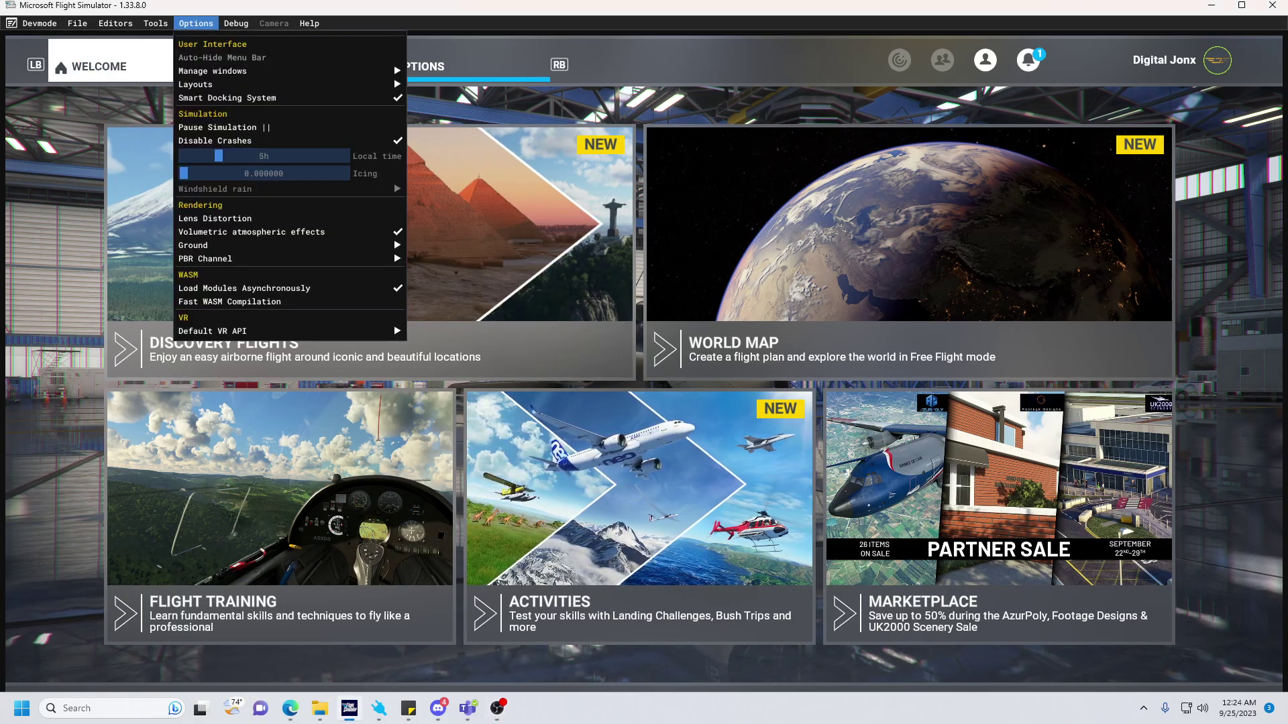
pyautogui.moveTo(39, 24)
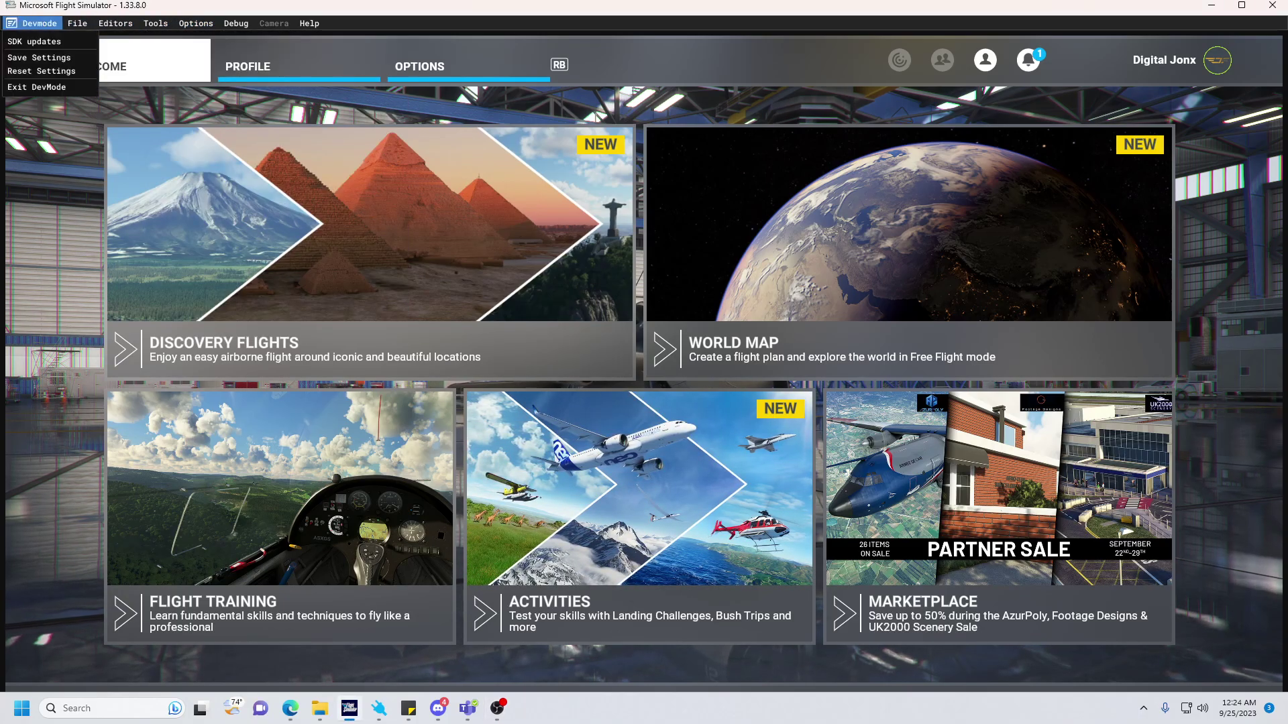
pyautogui.moveTo(274, 23)
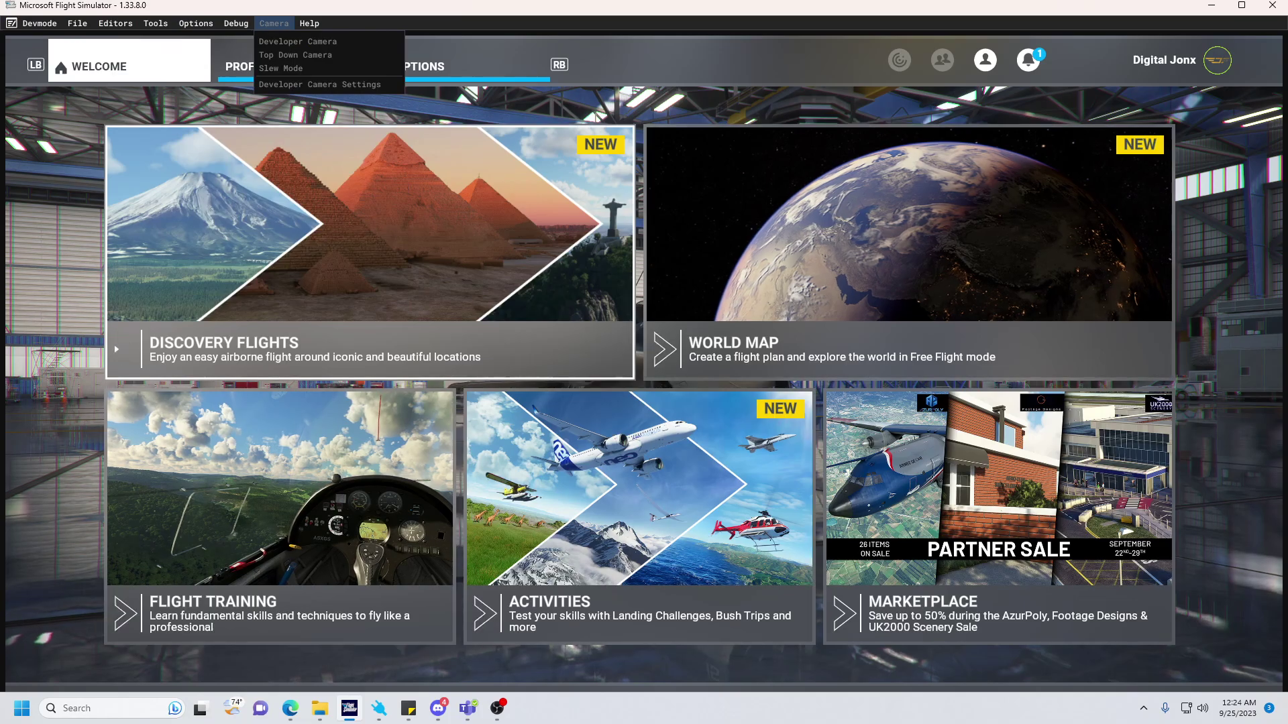
# Check the Developer Mode setting in the Developers section of the General Options
pyautogui.click(468, 63)
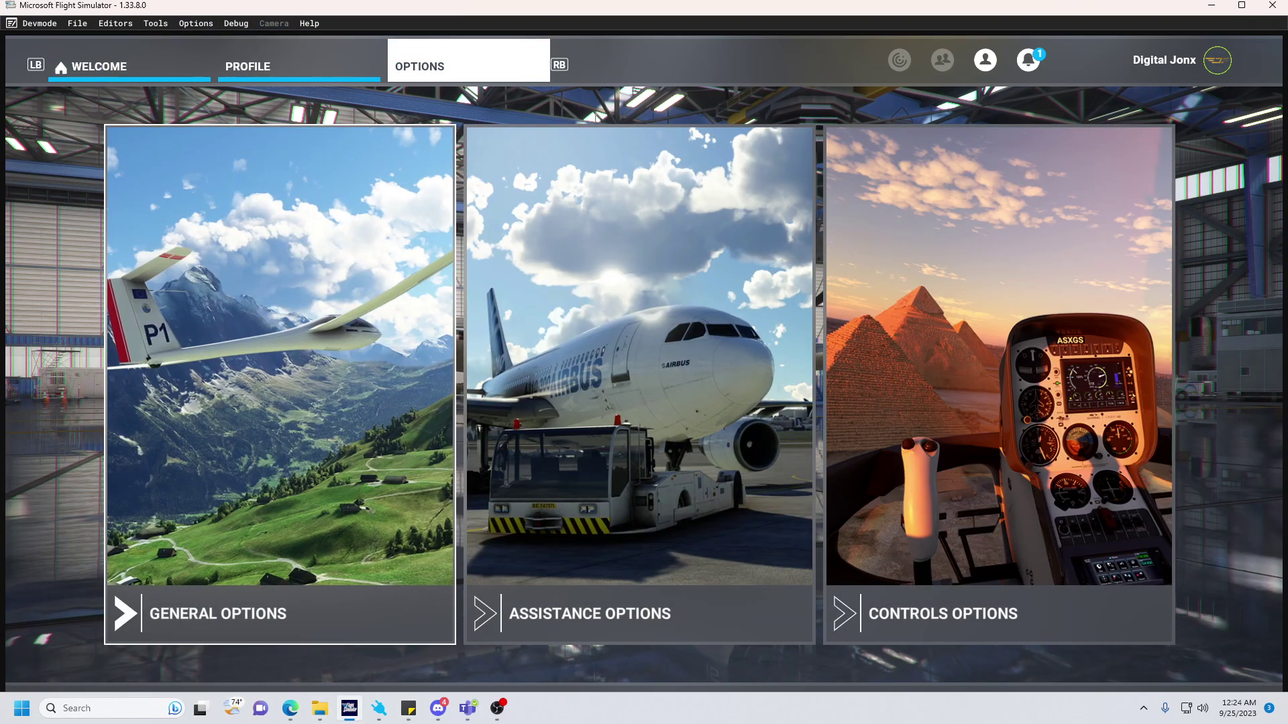
pyautogui.press('Return')
pyautogui.press('Down')
pyautogui.press('Down')
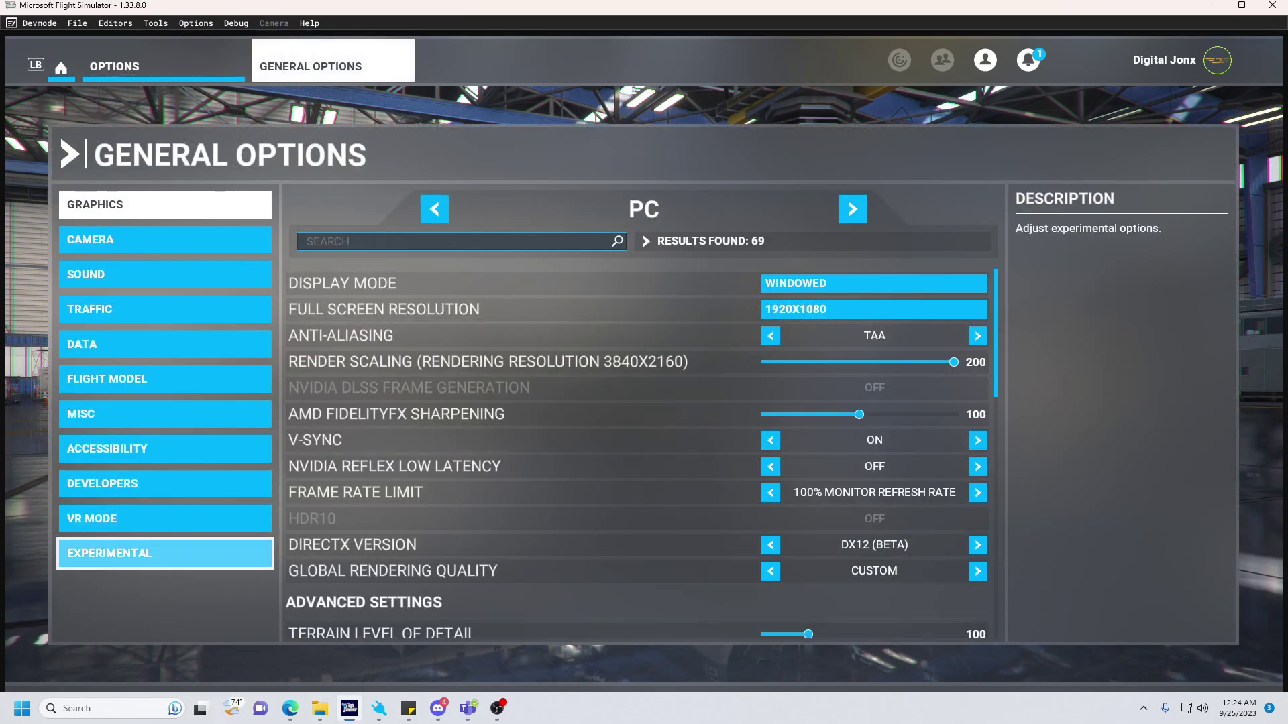
pyautogui.click(165, 553)
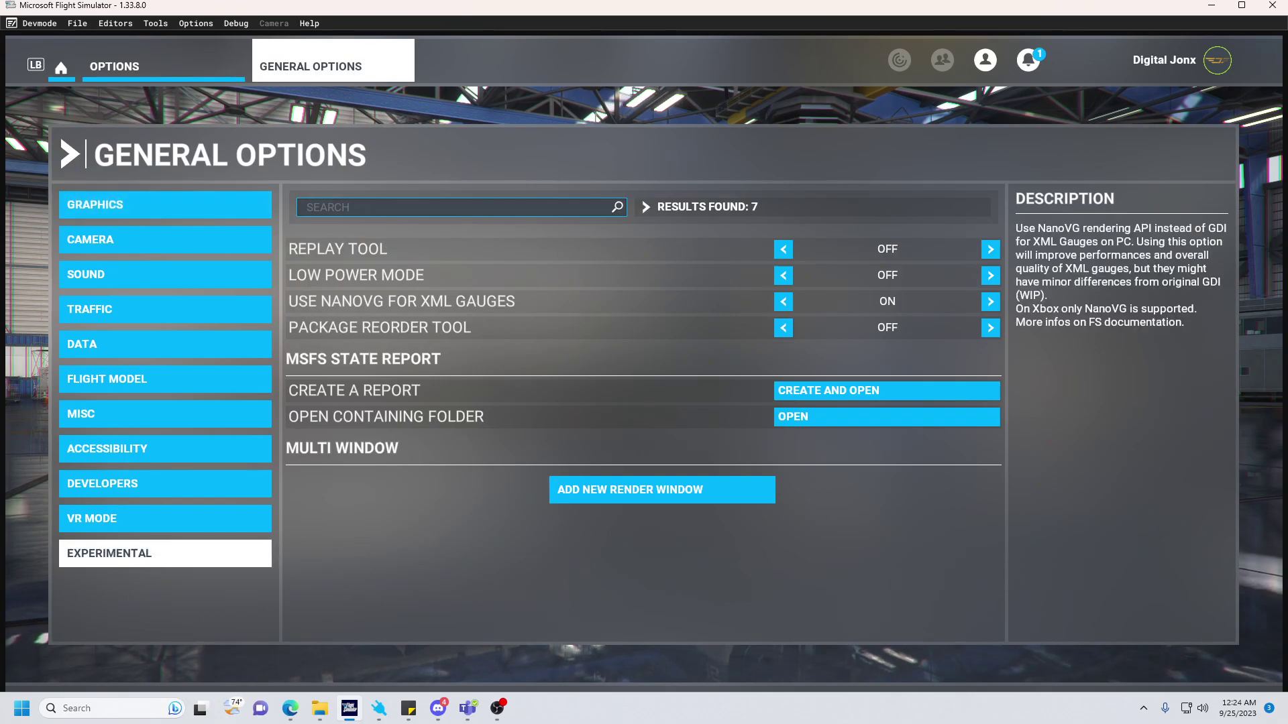
pyautogui.press('Escape')
pyautogui.press('Up')
pyautogui.press('Up')
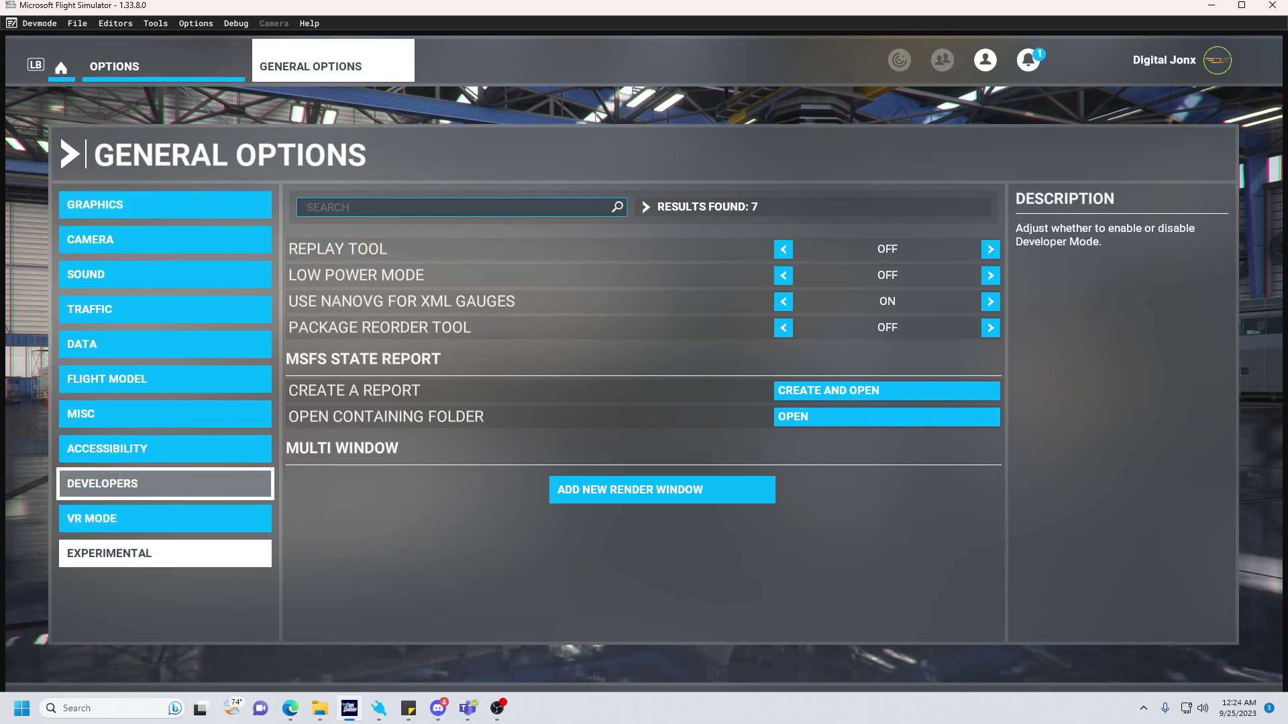
pyautogui.press('Return')
pyautogui.press('Right')
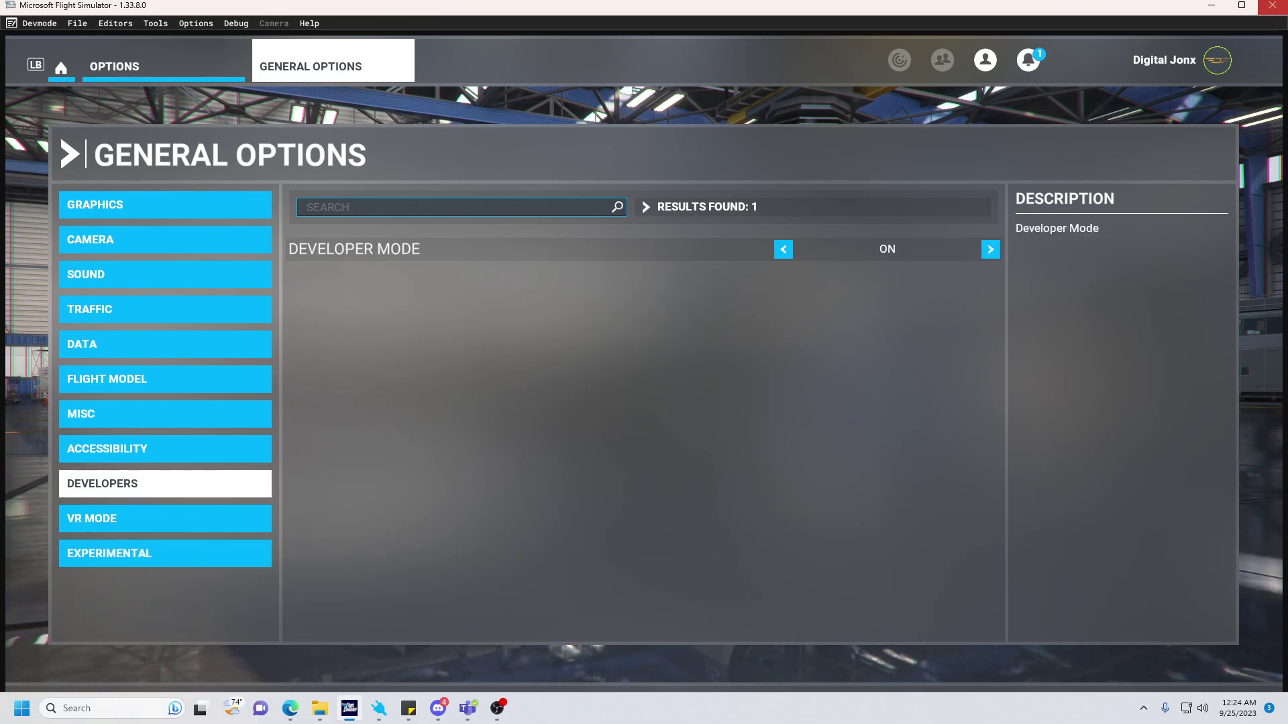
# Maximize the simulator window and return to the Welcome screen
pyautogui.click(1242, 5)
pyautogui.click(129, 663)
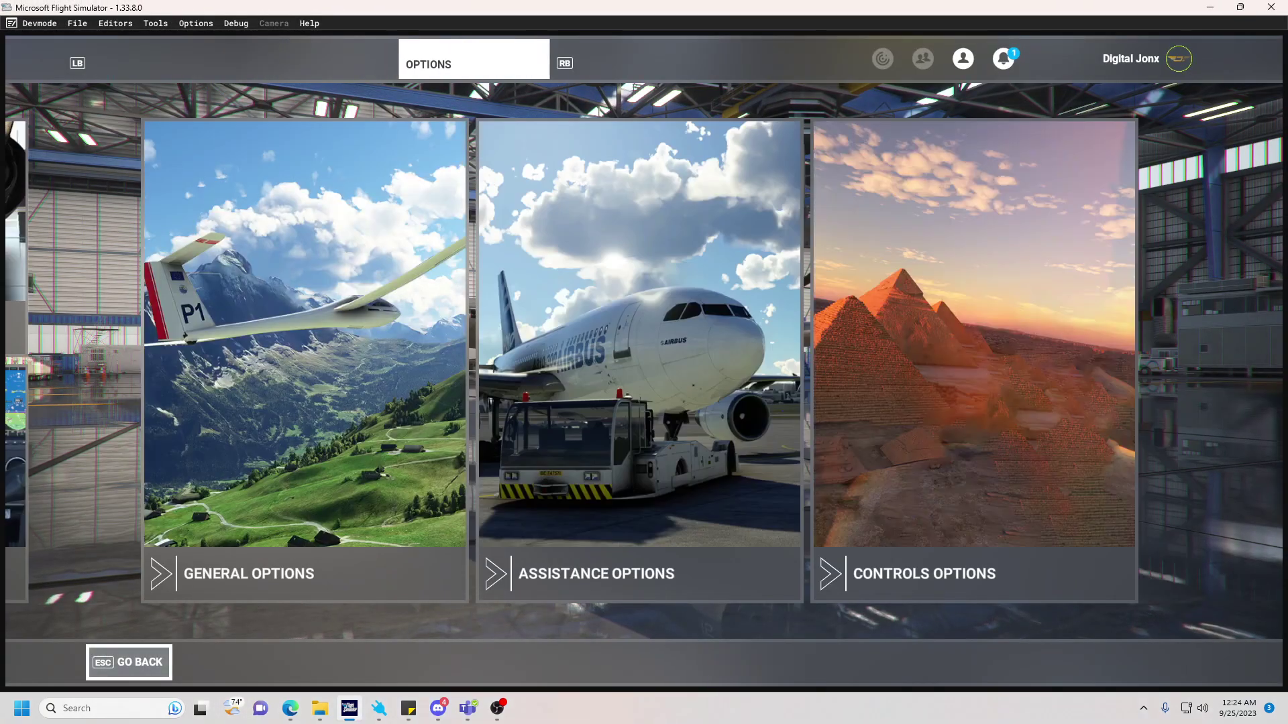
pyautogui.click(129, 663)
# Open the Aircraft Capture Tool, move its window to the screen edge and collapse it
pyautogui.click(155, 23)
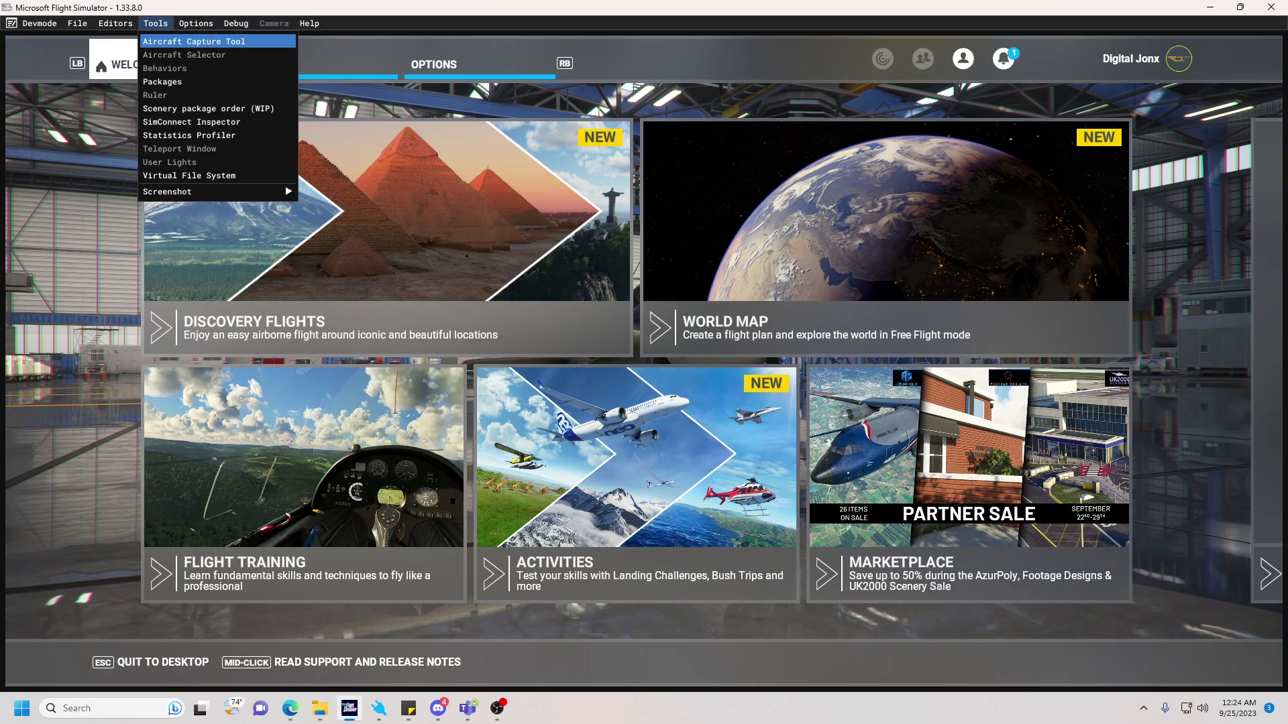
pyautogui.click(194, 41)
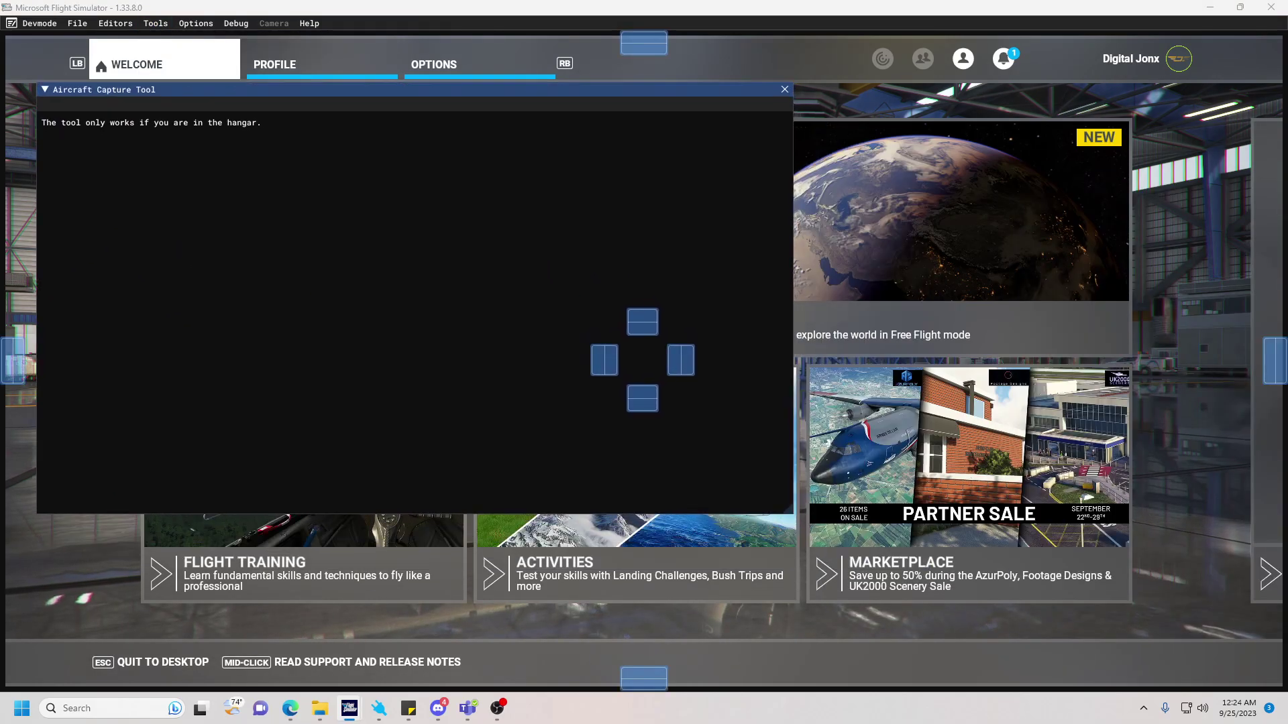
pyautogui.moveTo(335, 89); pyautogui.dragTo(308, 89)
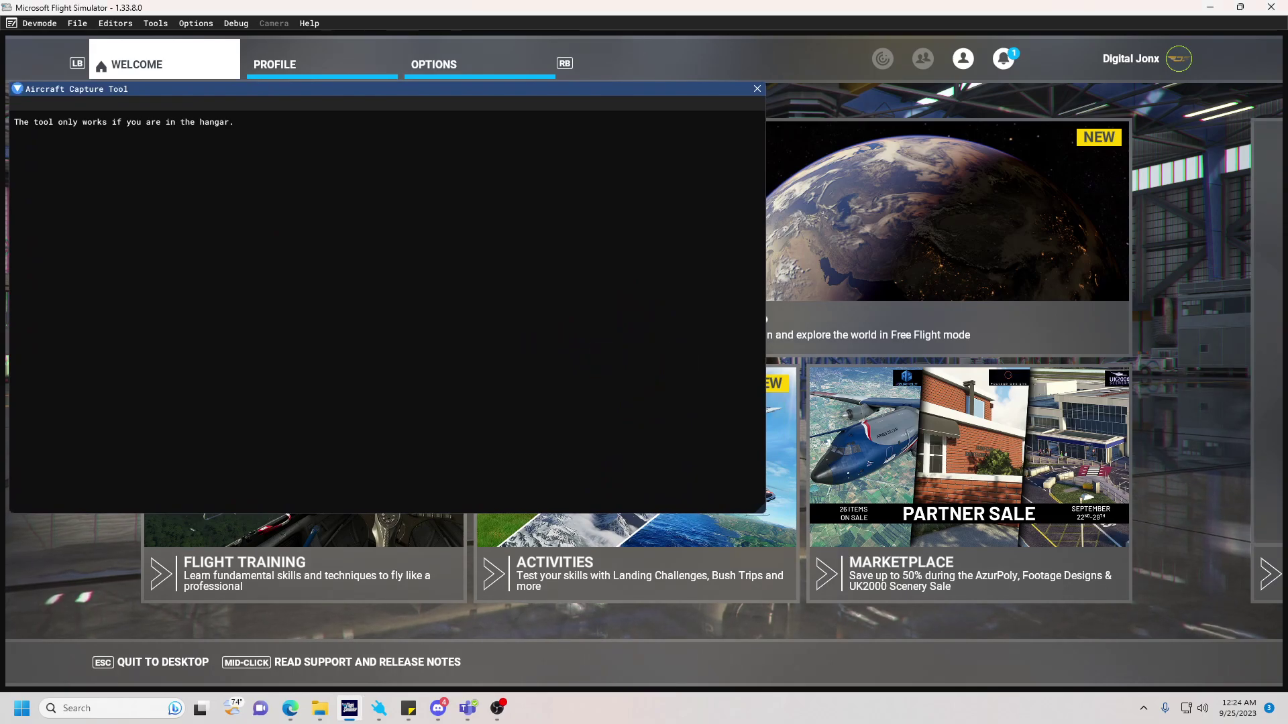
pyautogui.click(16, 89)
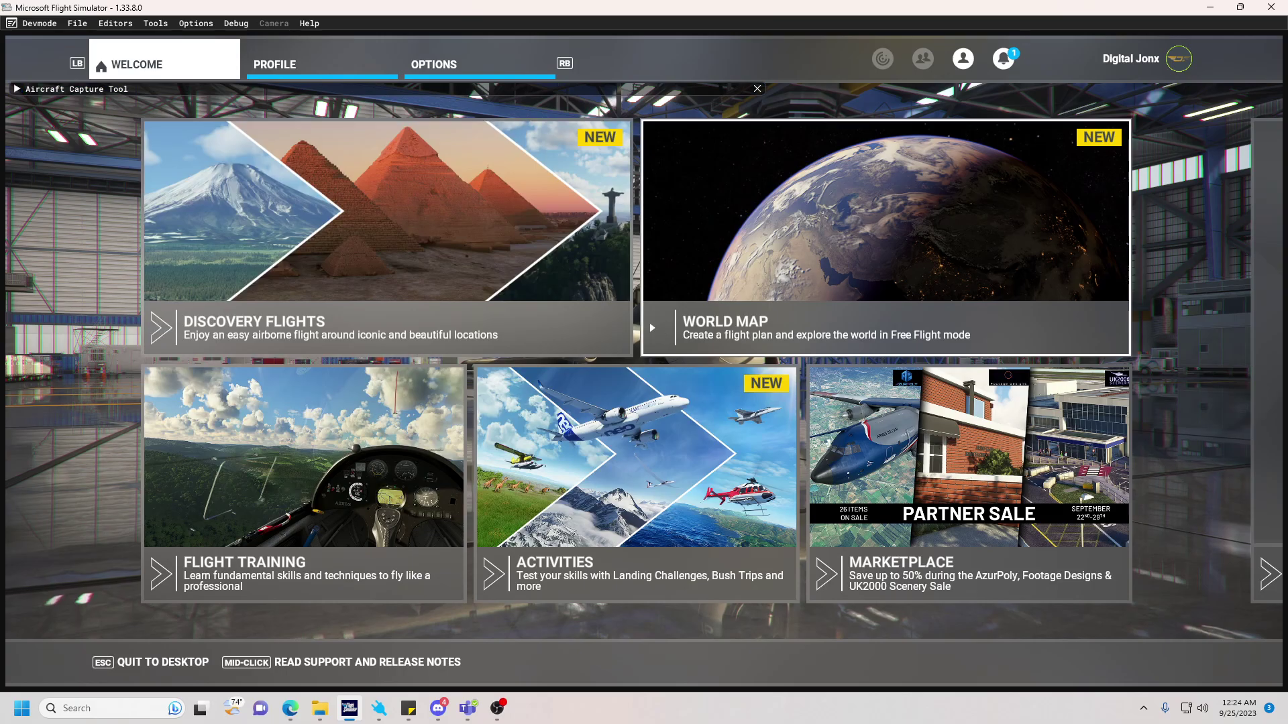
# Enter the hangar from the profile and apply the Kermit Weeks livery to the Grumman F4F-4 Wildcat
pyautogui.click(322, 62)
pyautogui.click(678, 242)
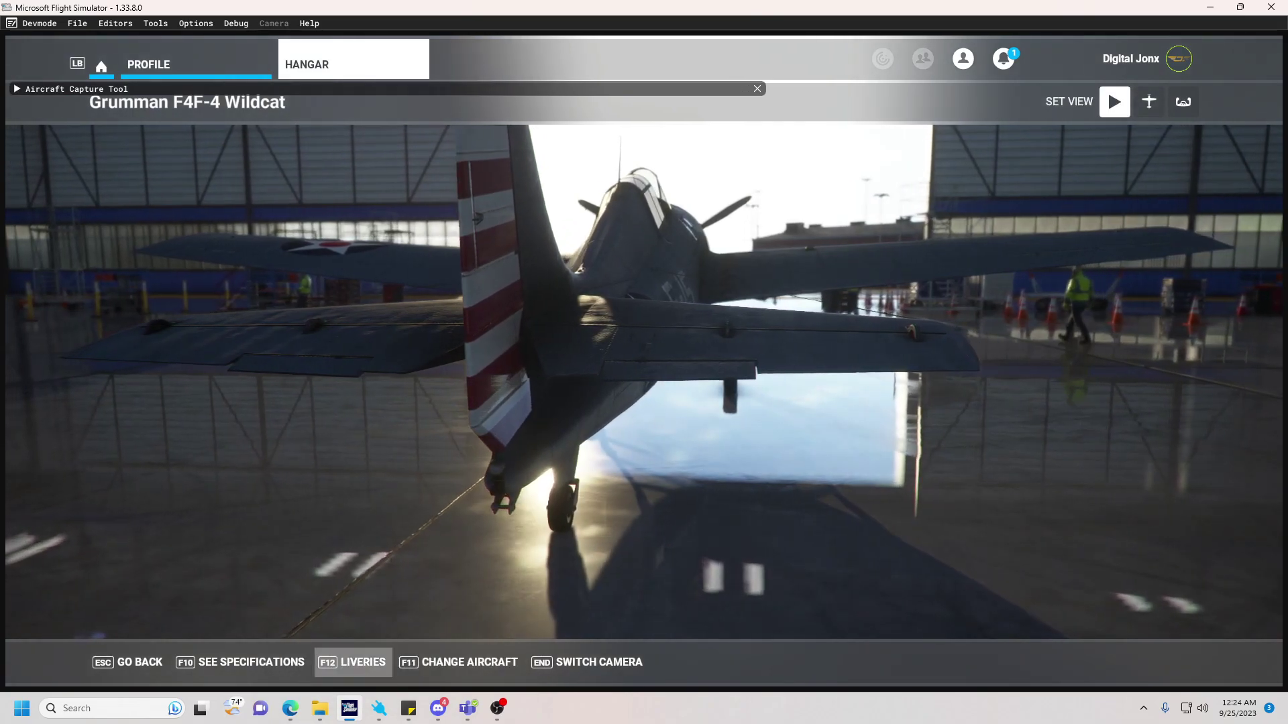
pyautogui.click(354, 662)
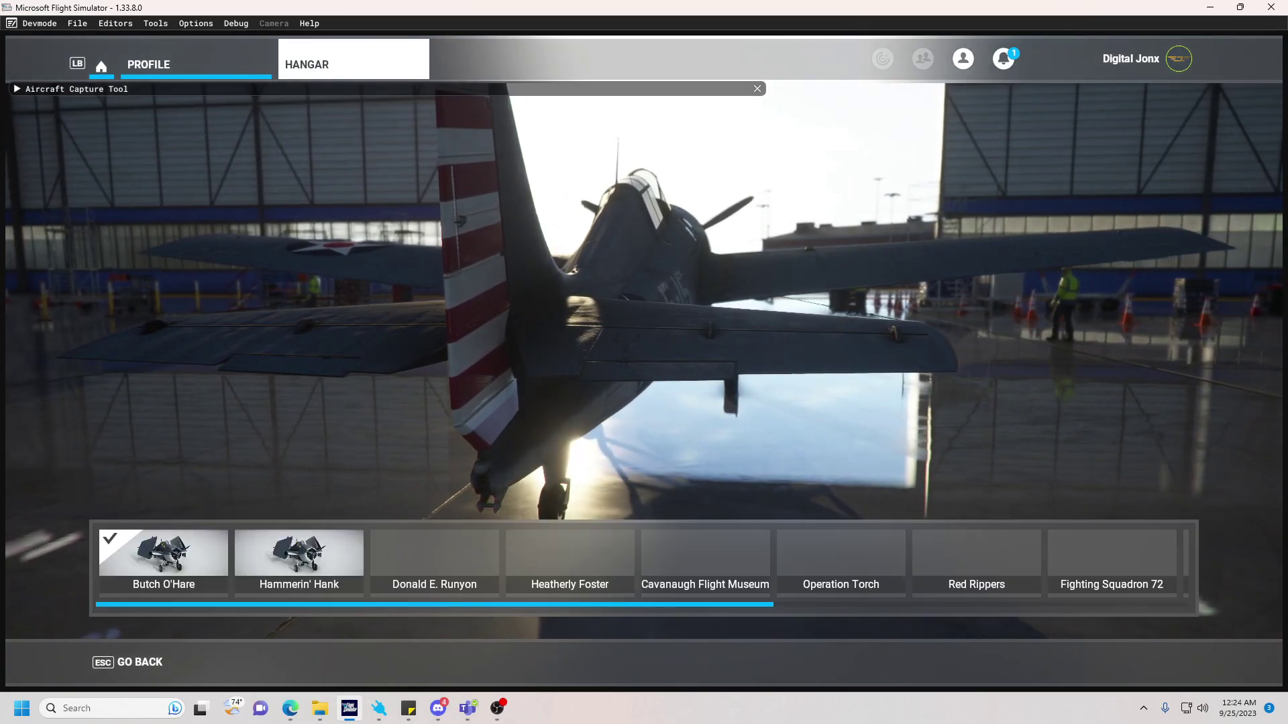
pyautogui.moveTo(570, 604); pyautogui.dragTo(985, 595)
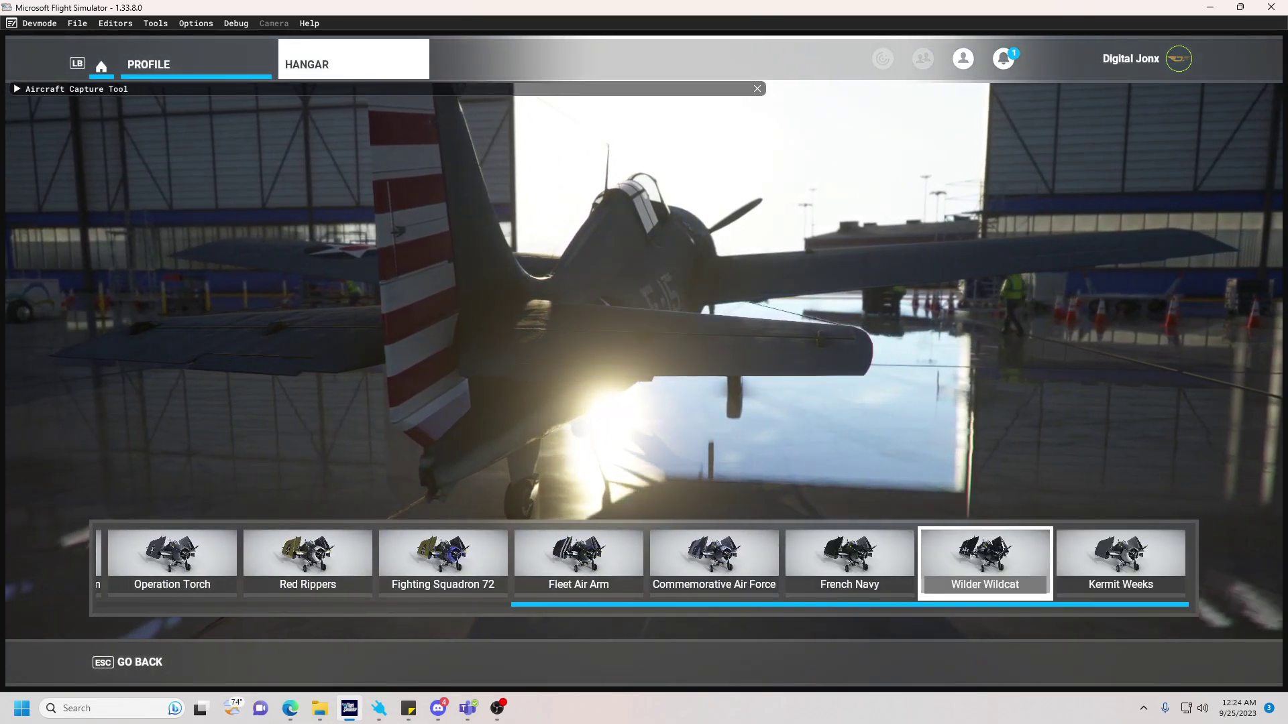
pyautogui.press('Right')
pyautogui.press('Return')
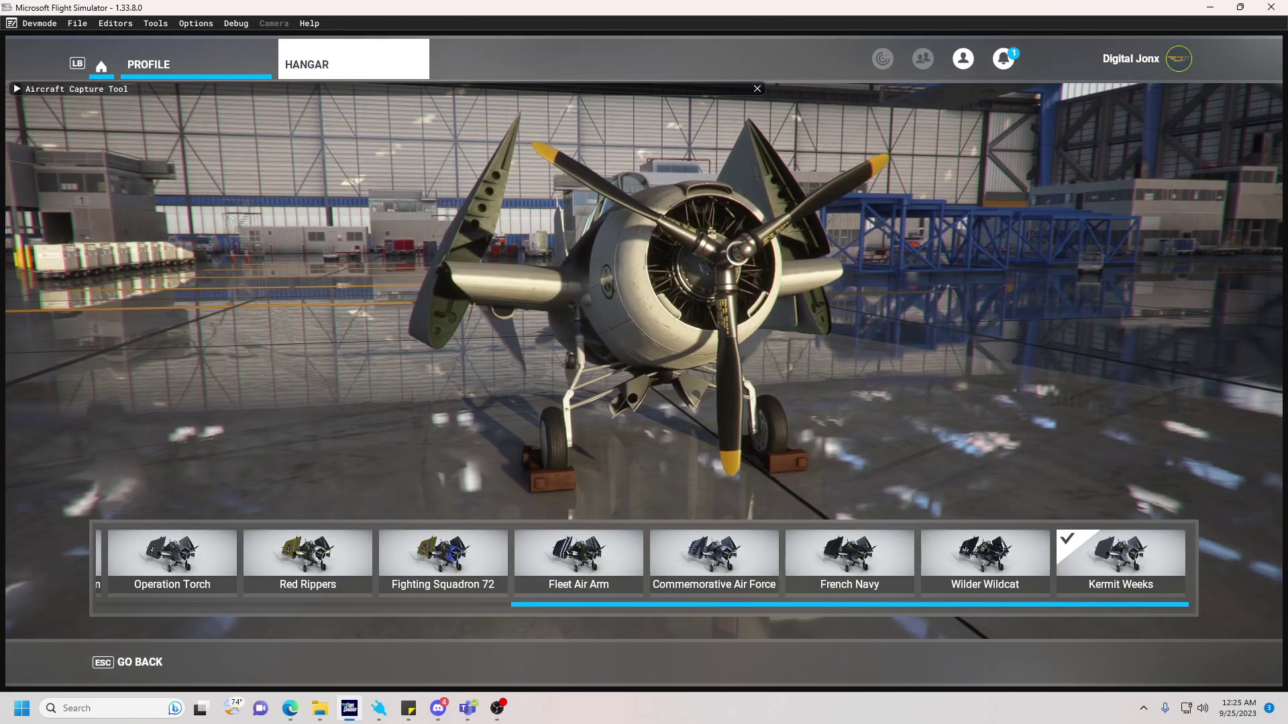
# Expand the Aircraft Capture Tool and add the Reno preset as a shot group
pyautogui.click(18, 88)
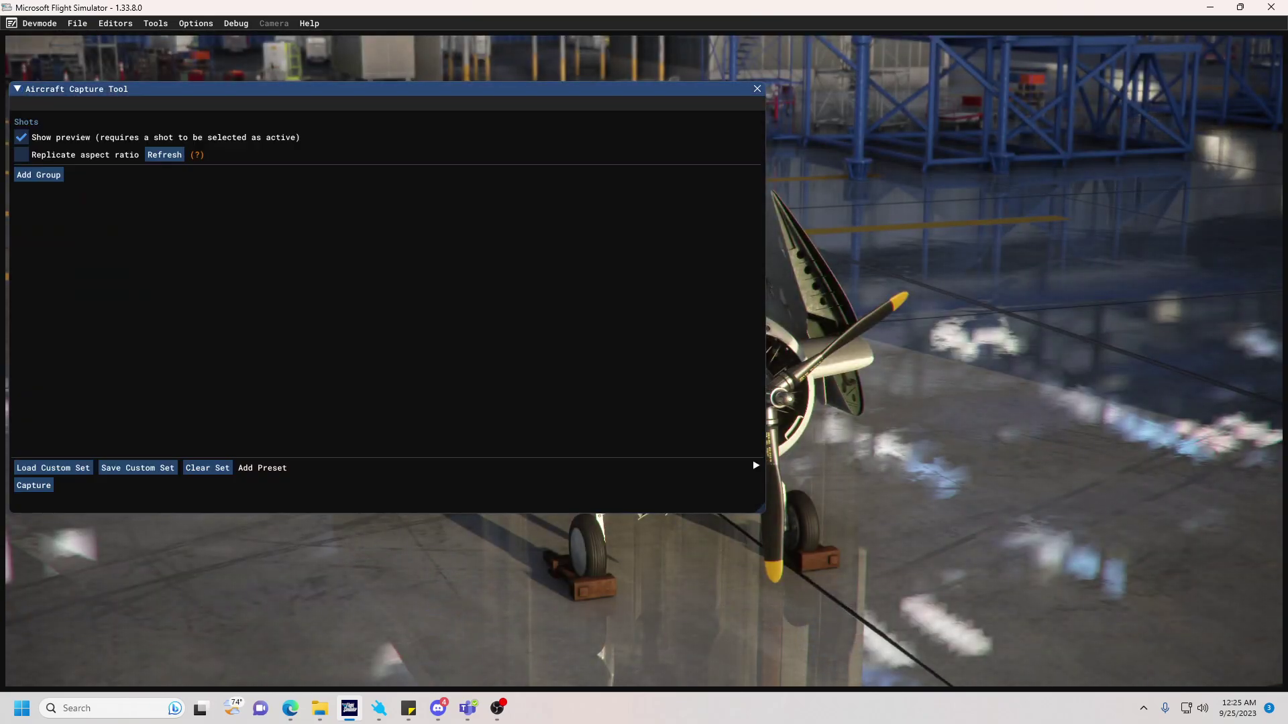
pyautogui.moveTo(262, 468)
pyautogui.click(773, 493)
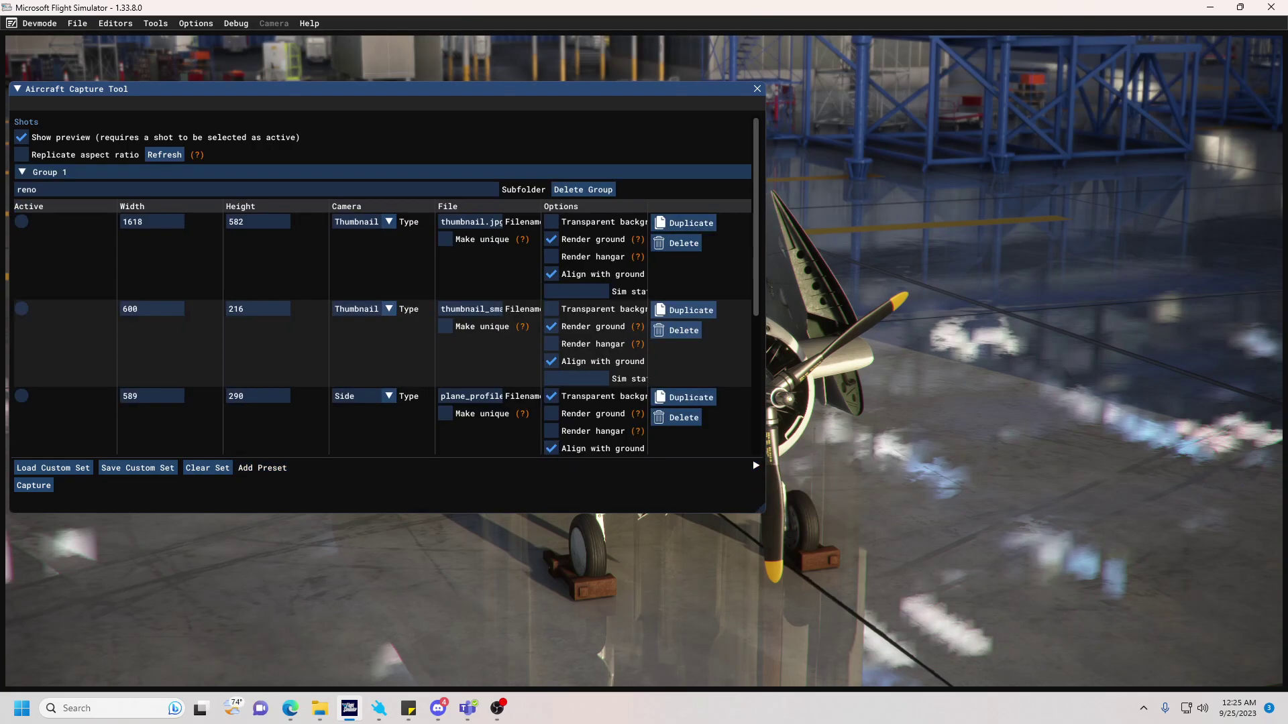
# Delete the Side, Front and Top shots from the reno group, keeping only the two thumbnail shots
pyautogui.scroll(-1, 387, 285)
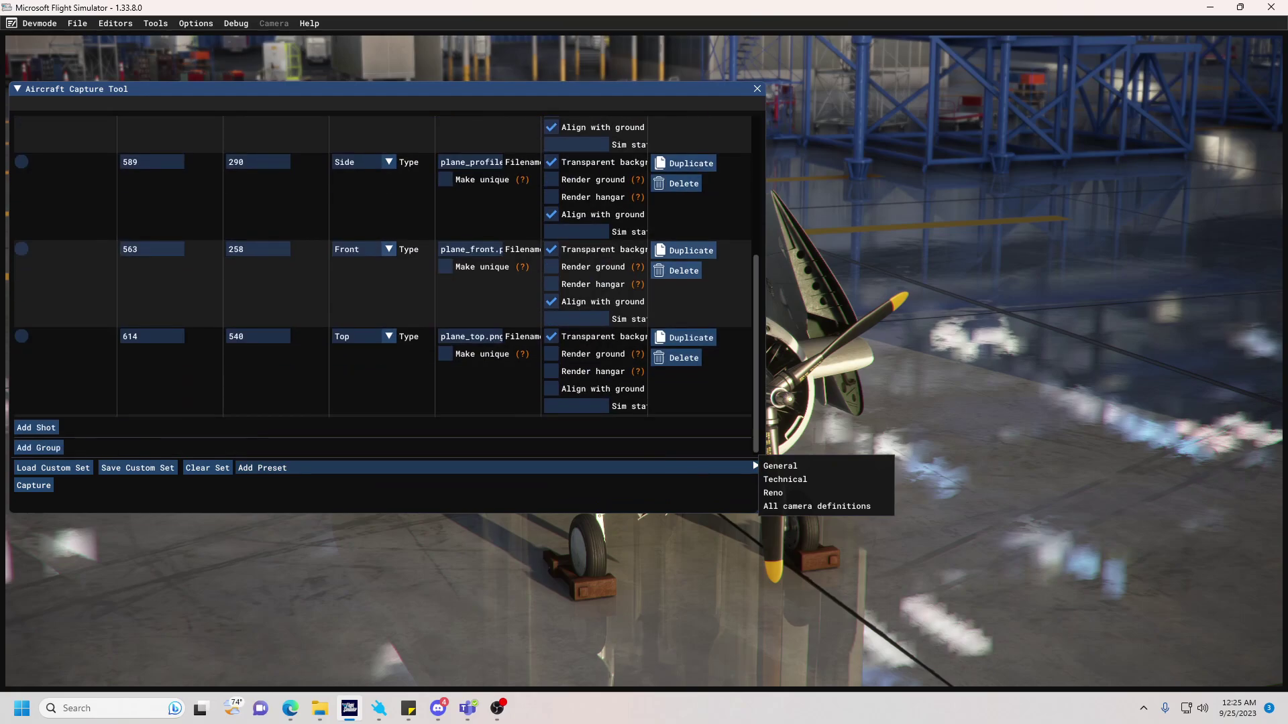
pyautogui.scroll(2, 676, 358)
pyautogui.scroll(2, 676, 358)
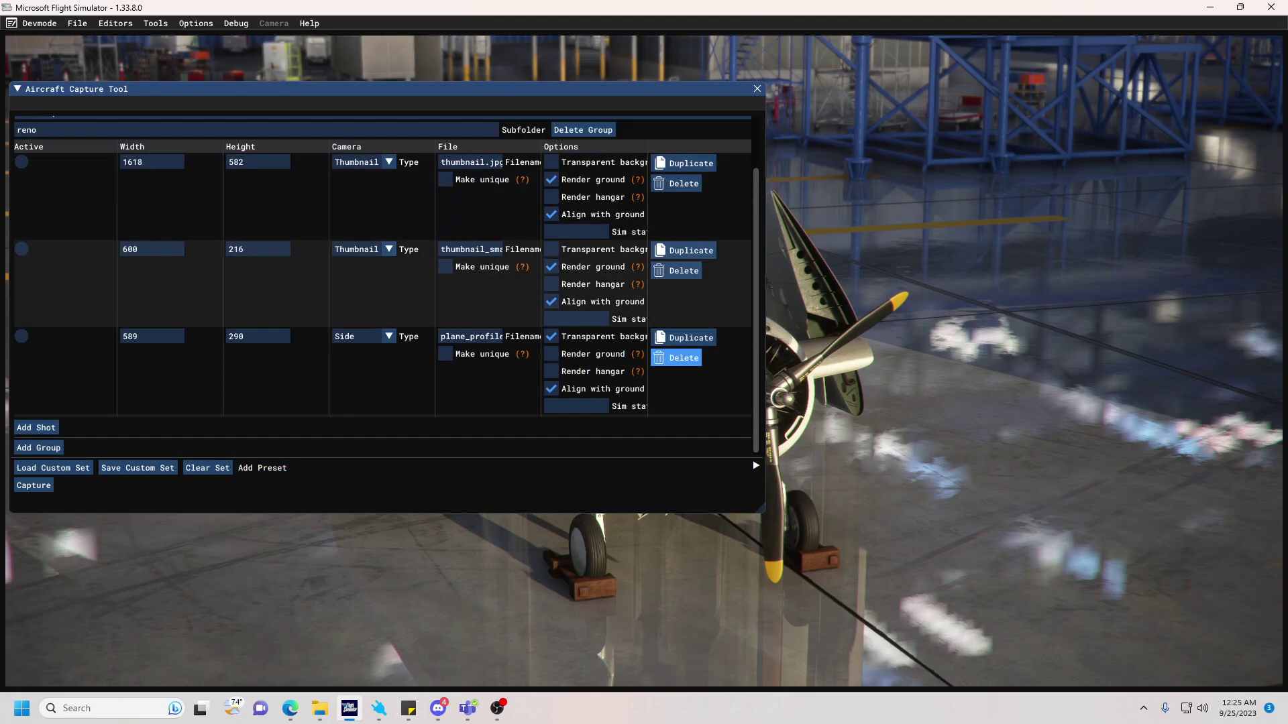
pyautogui.click(676, 358)
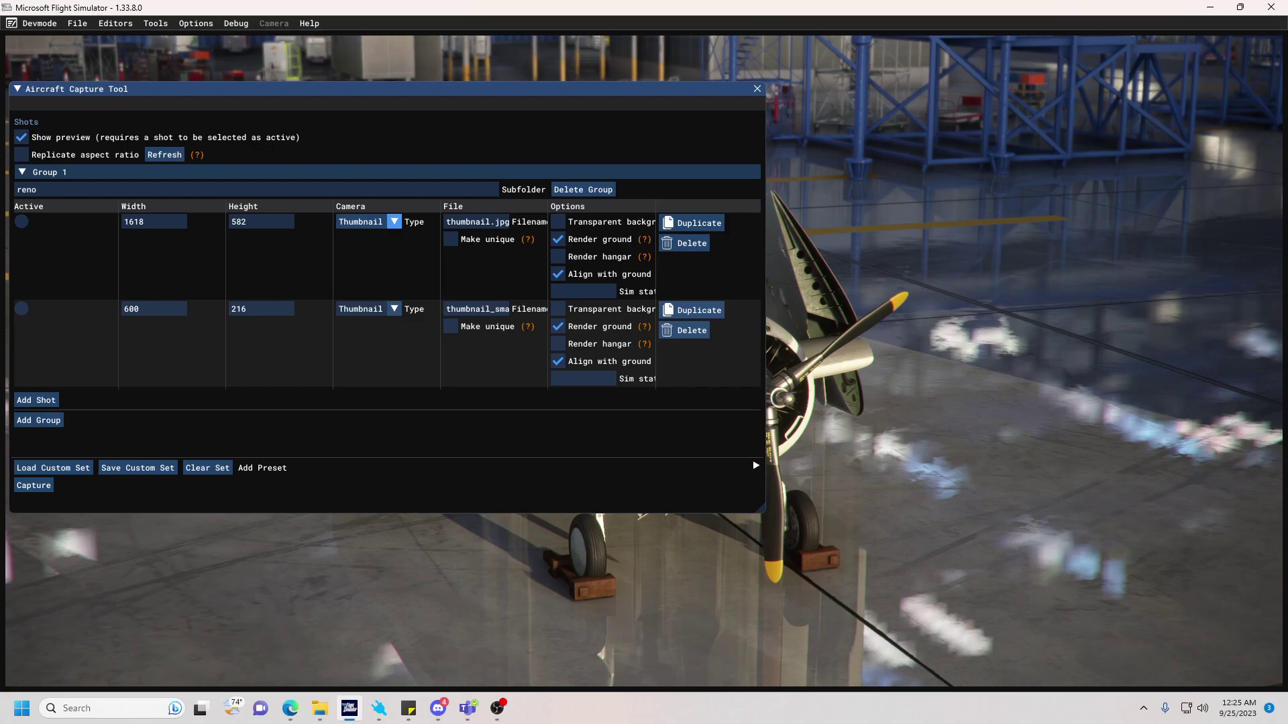
# Set the camera type of both thumbnail shots to Marketplace (cameras.cfg)
pyautogui.click(395, 221)
pyautogui.scroll(-3, 426, 253)
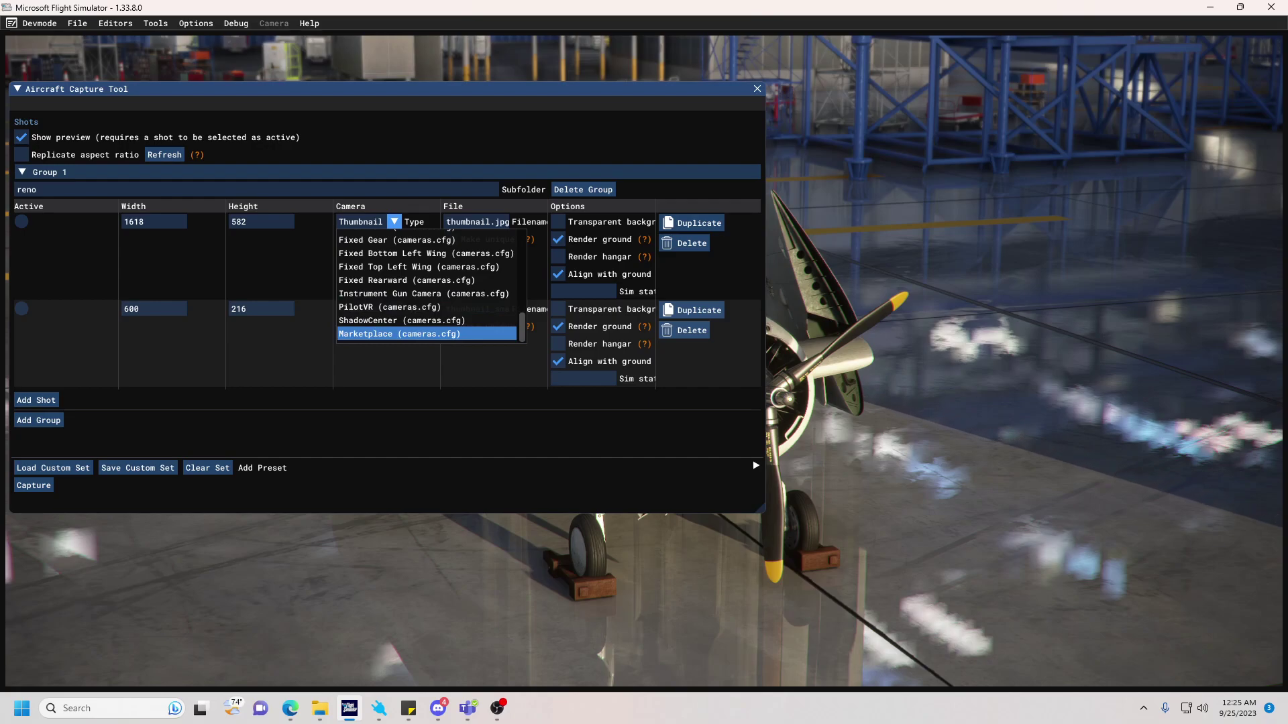
pyautogui.click(399, 333)
pyautogui.click(362, 291)
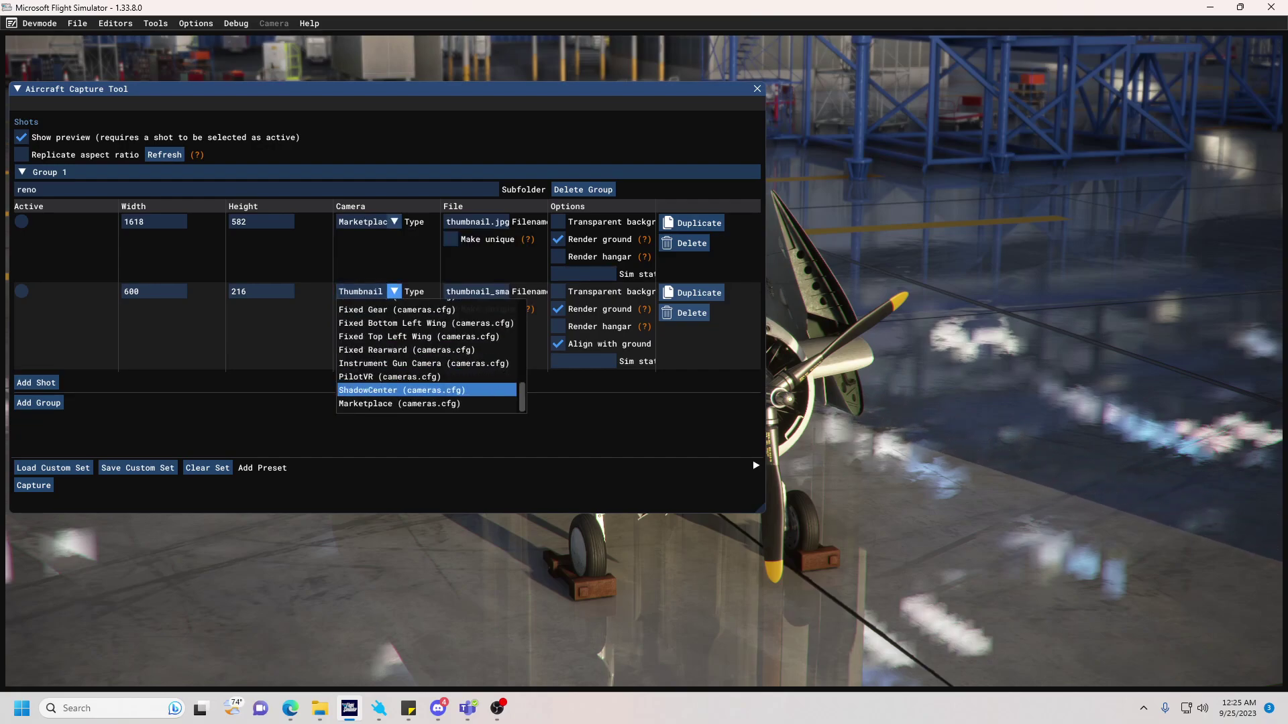
pyautogui.click(399, 403)
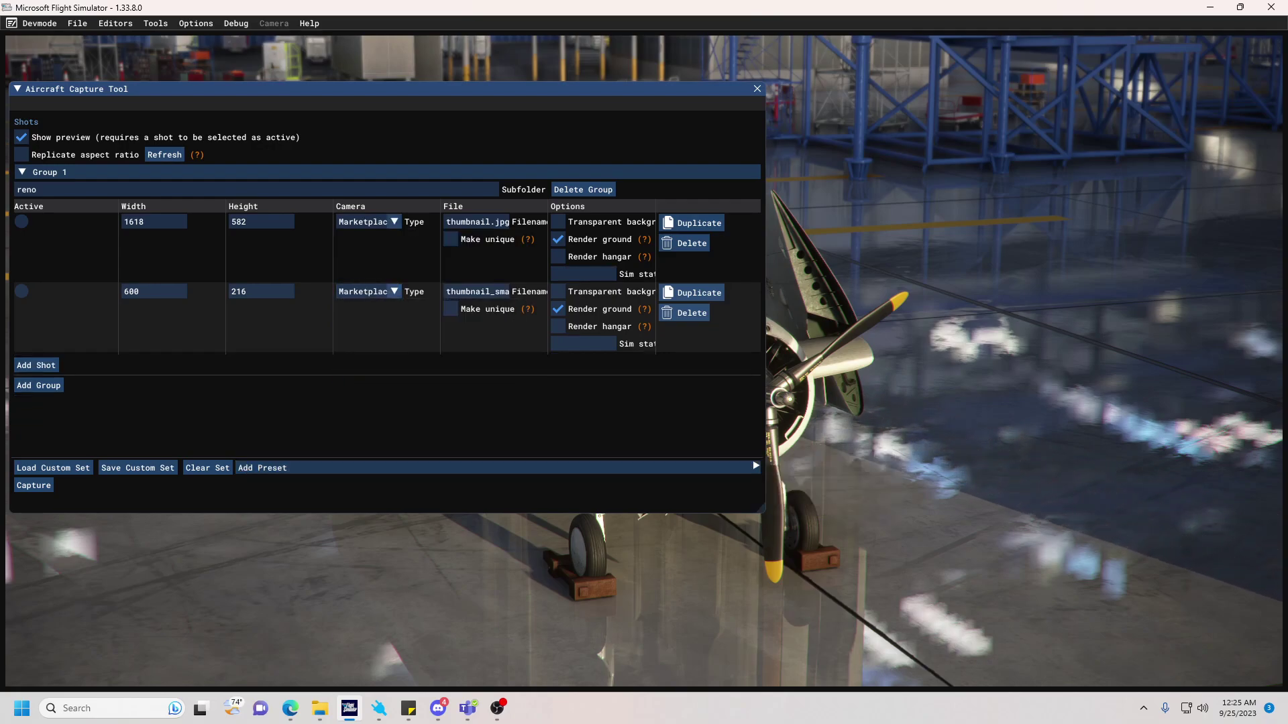
# Capture the shots into a new folder named Thumbs inside Downloads
pyautogui.click(34, 485)
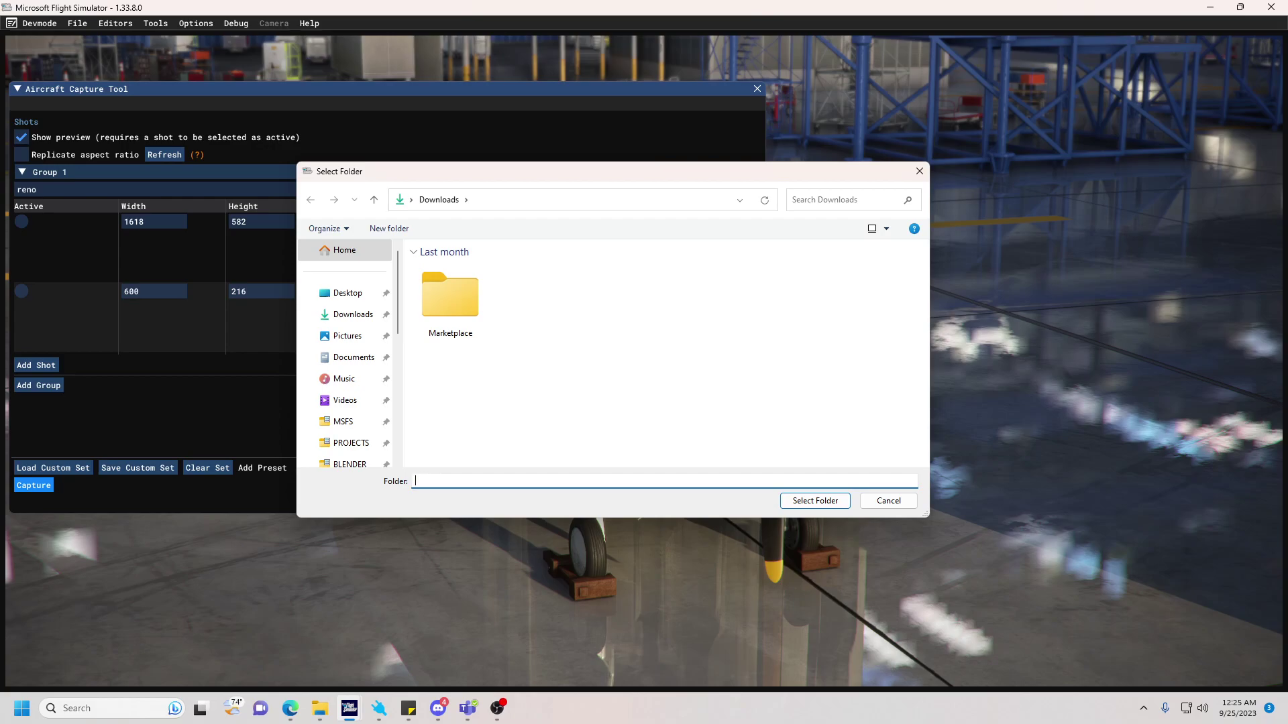
pyautogui.write('Thumbs')
pyautogui.press('Return')
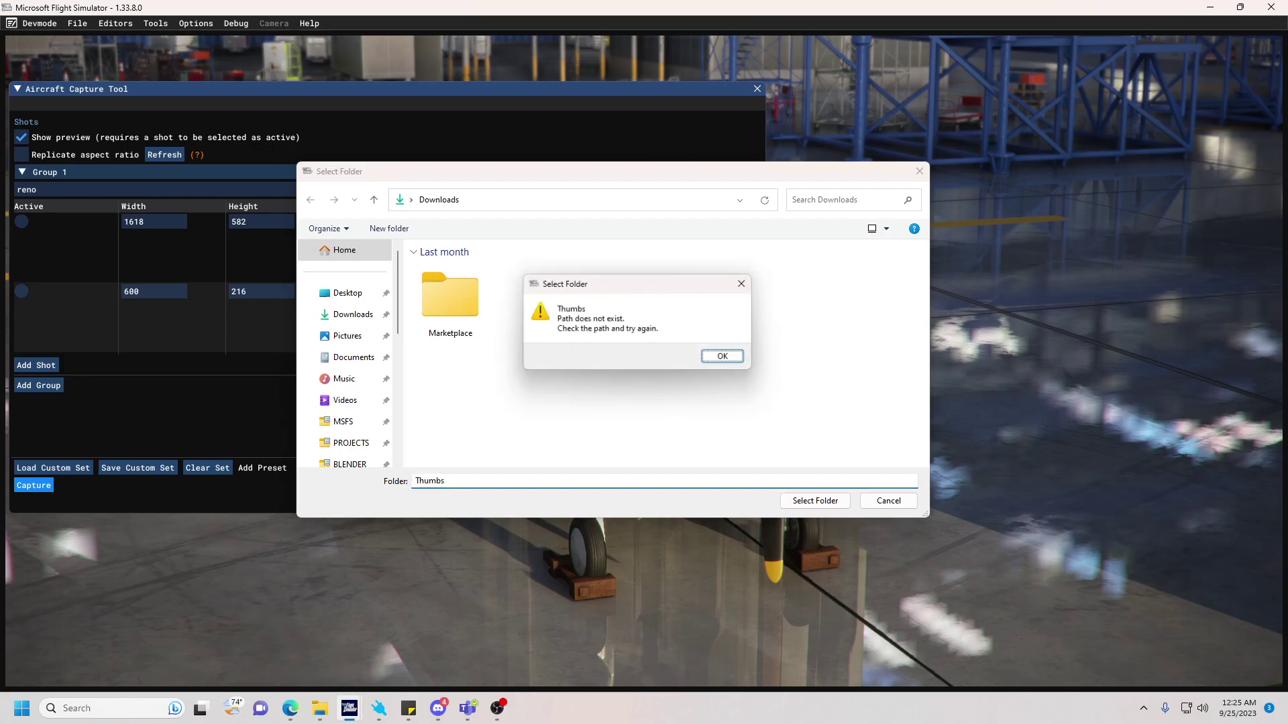
pyautogui.press('Return')
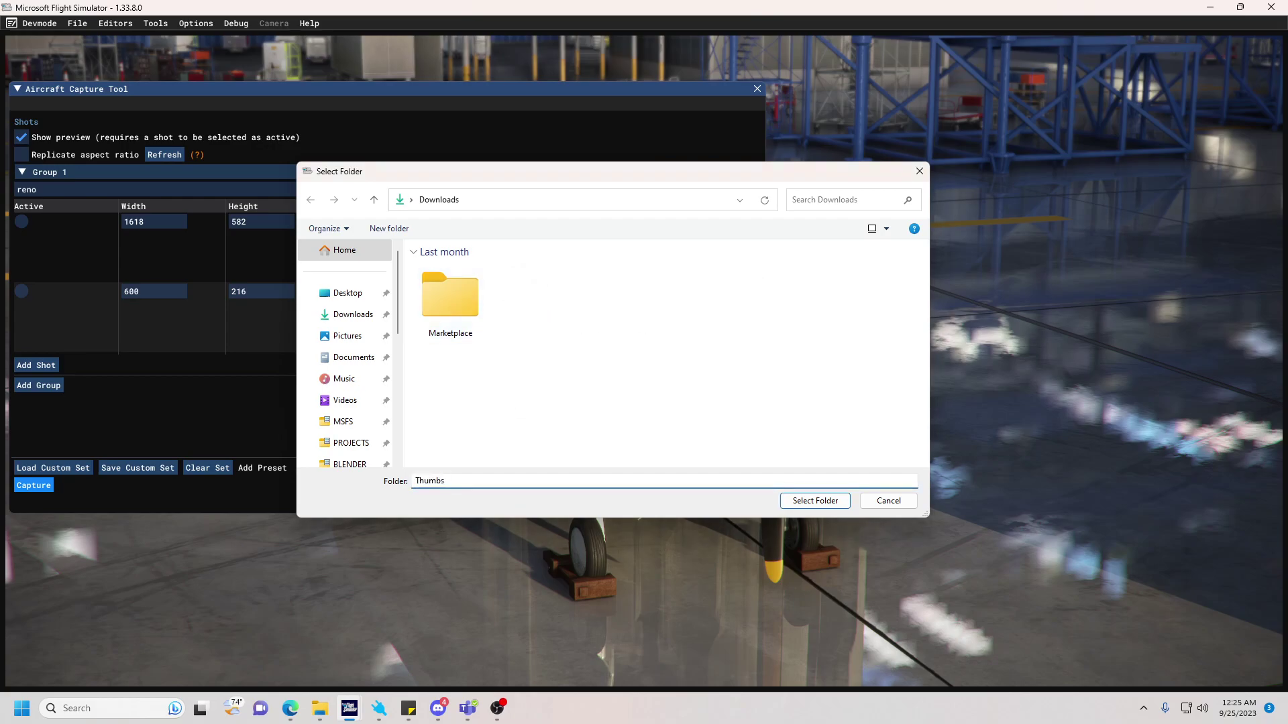
pyautogui.rightClick(606, 323)
pyautogui.moveTo(738, 498)
pyautogui.click(812, 499)
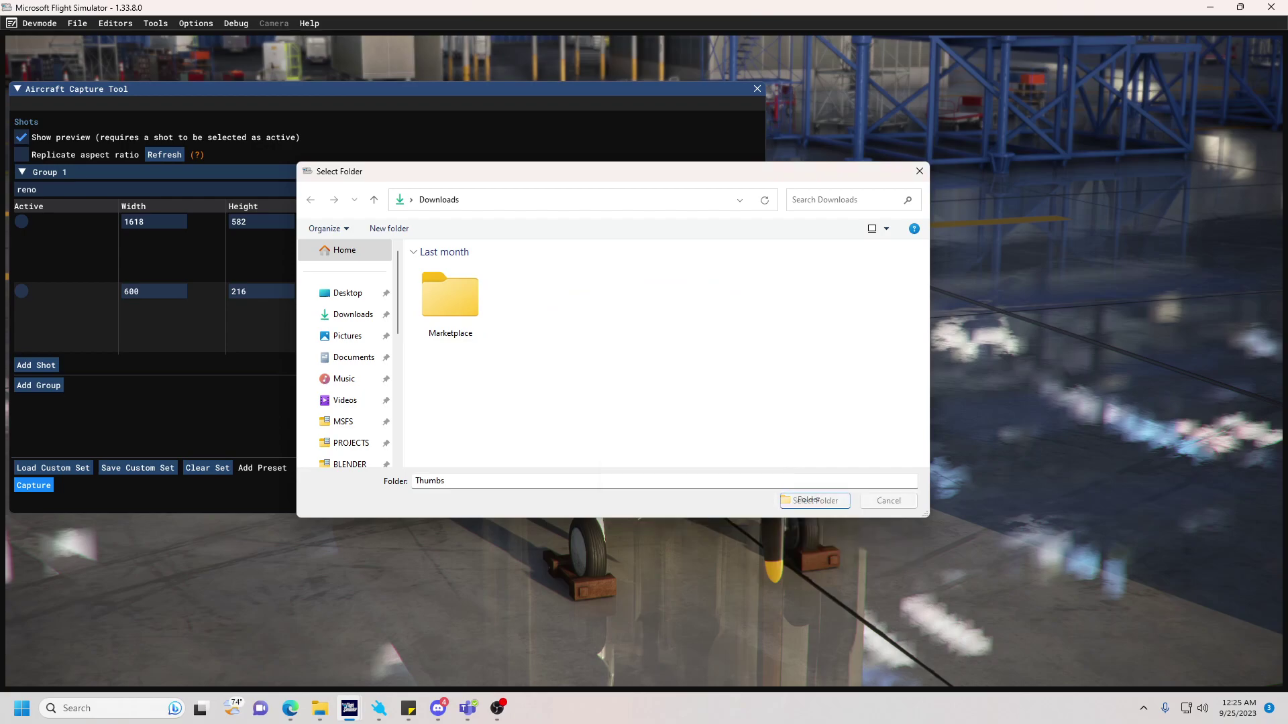
pyautogui.write('Thumbs')
pyautogui.press('Return')
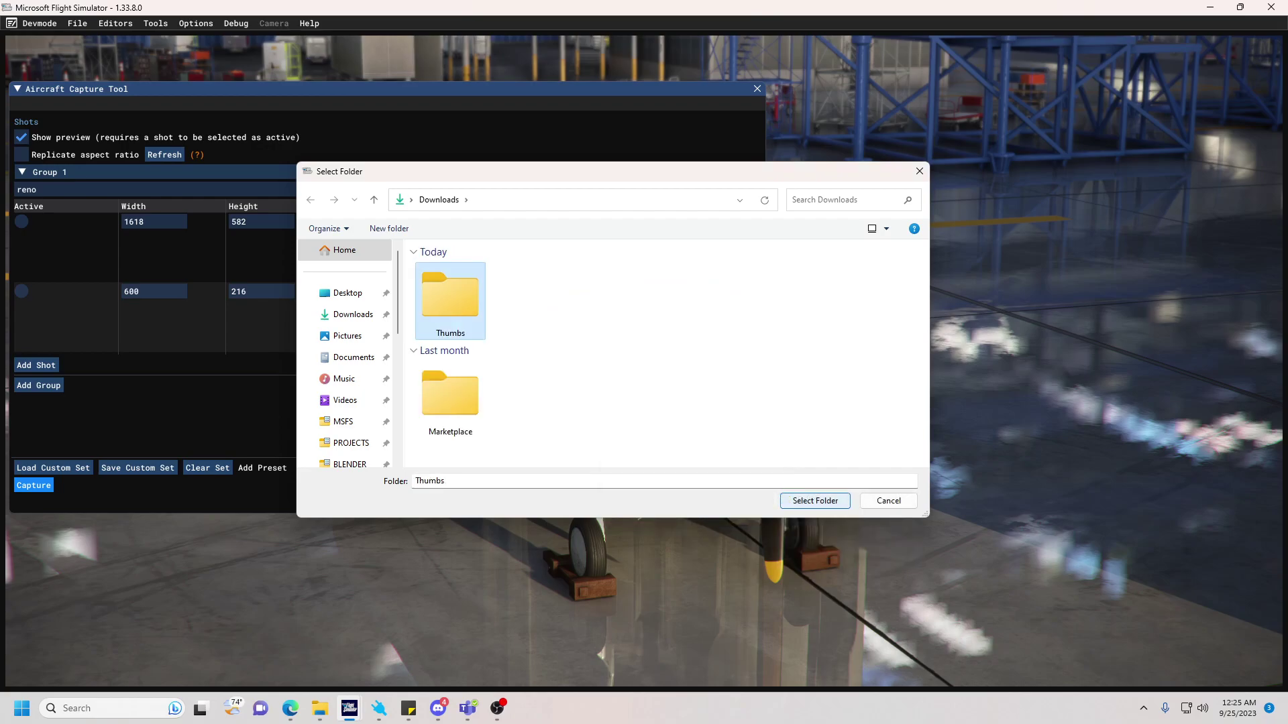
pyautogui.press('Return')
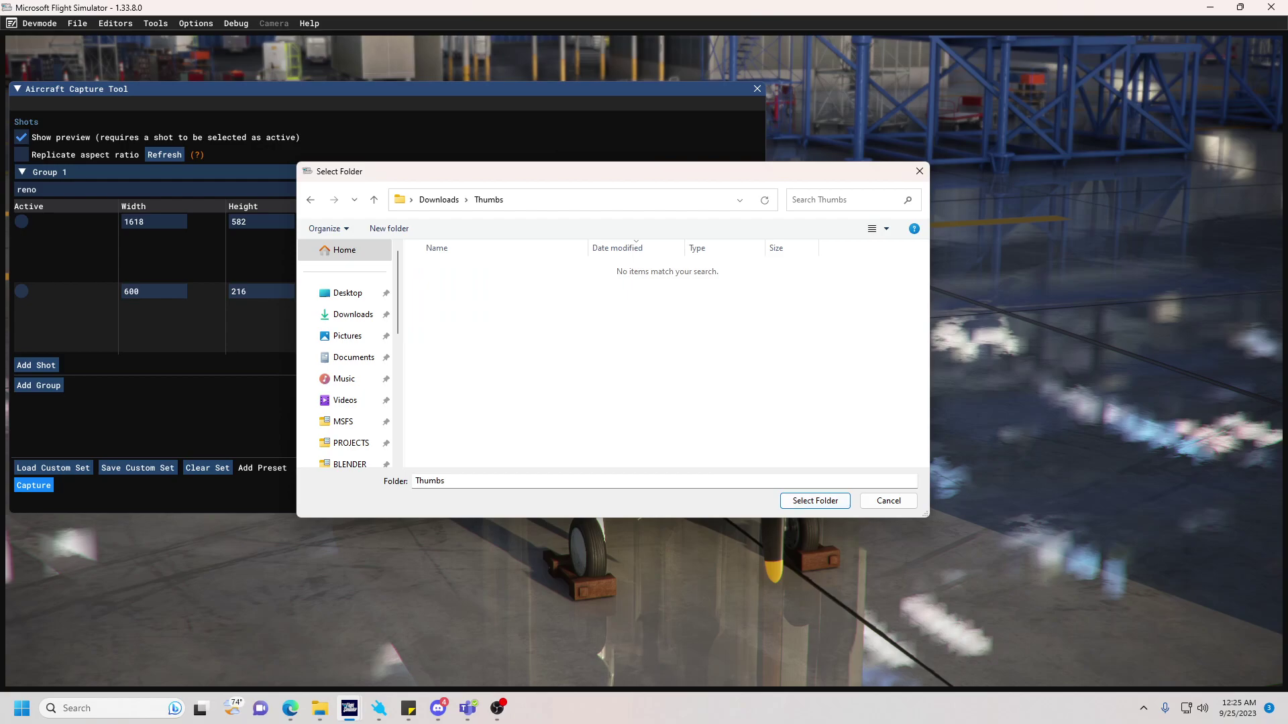
pyautogui.press('Return')
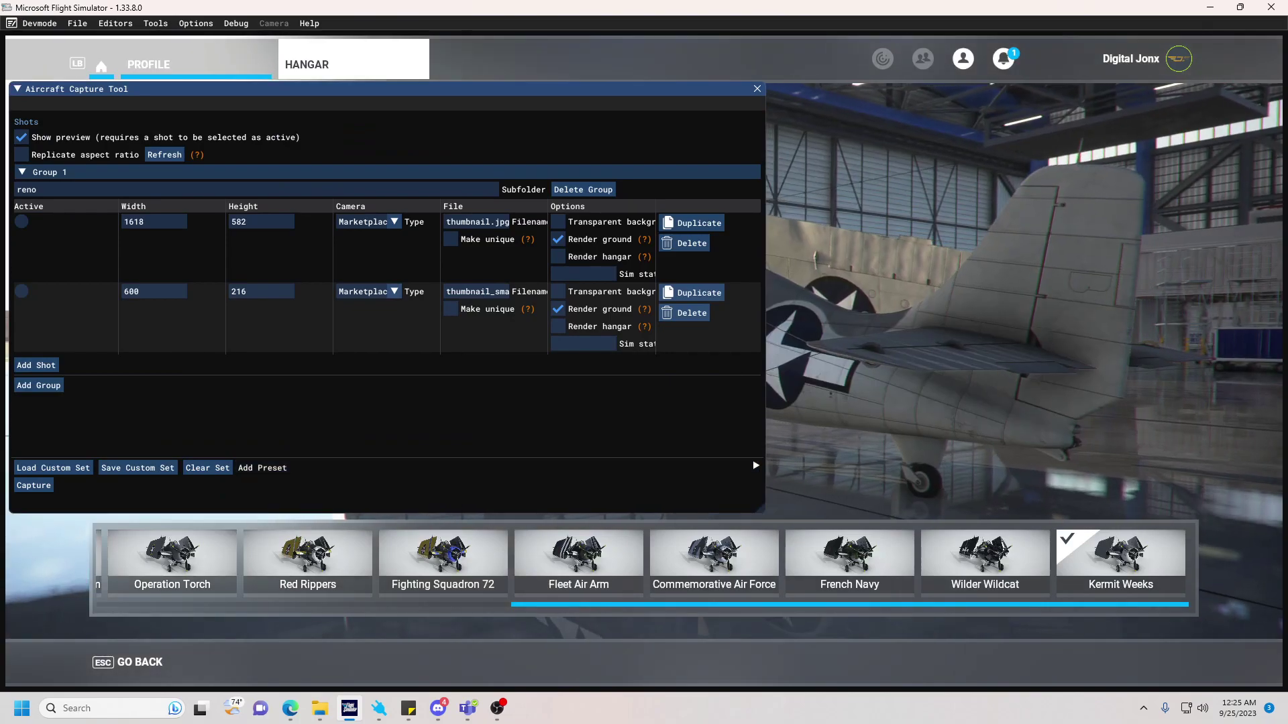
# Switch to File Explorer and view thumbnail.jpg in the reno subfolder of Downloads > Thumbs
pyautogui.hotkey('alt', 'Tab')
pyautogui.click(57, 170)
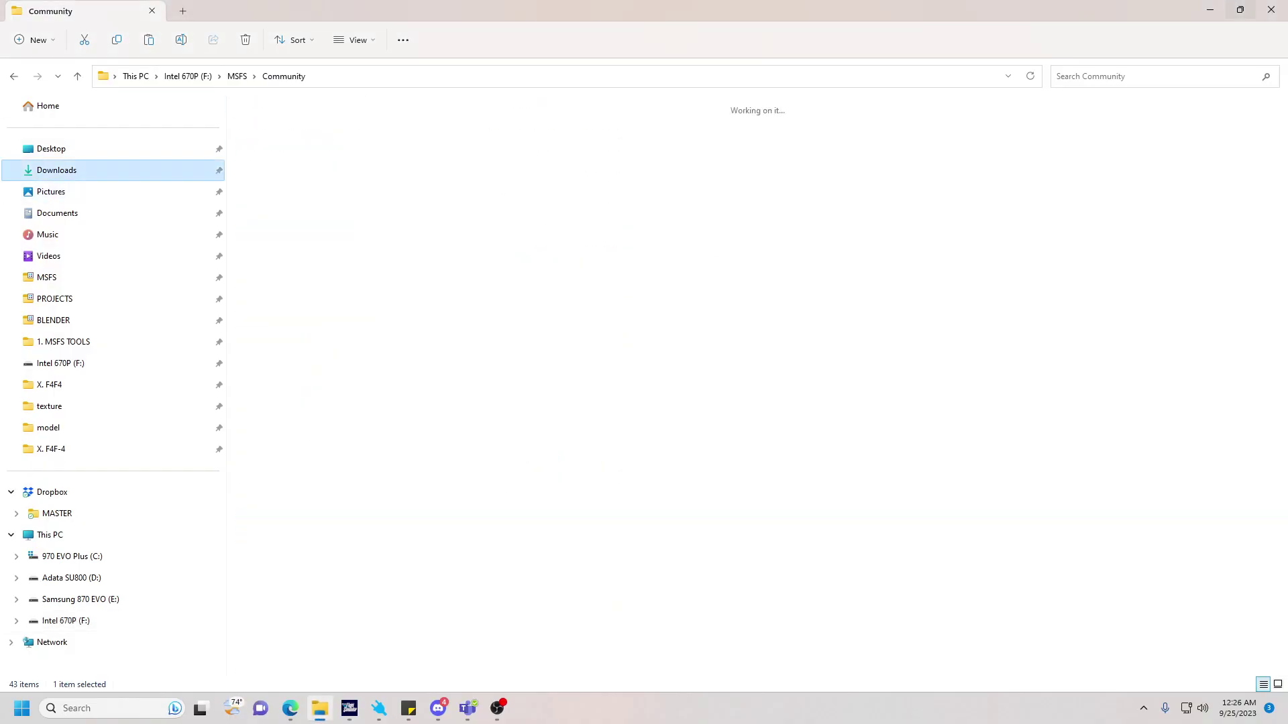
pyautogui.doubleClick(265, 151)
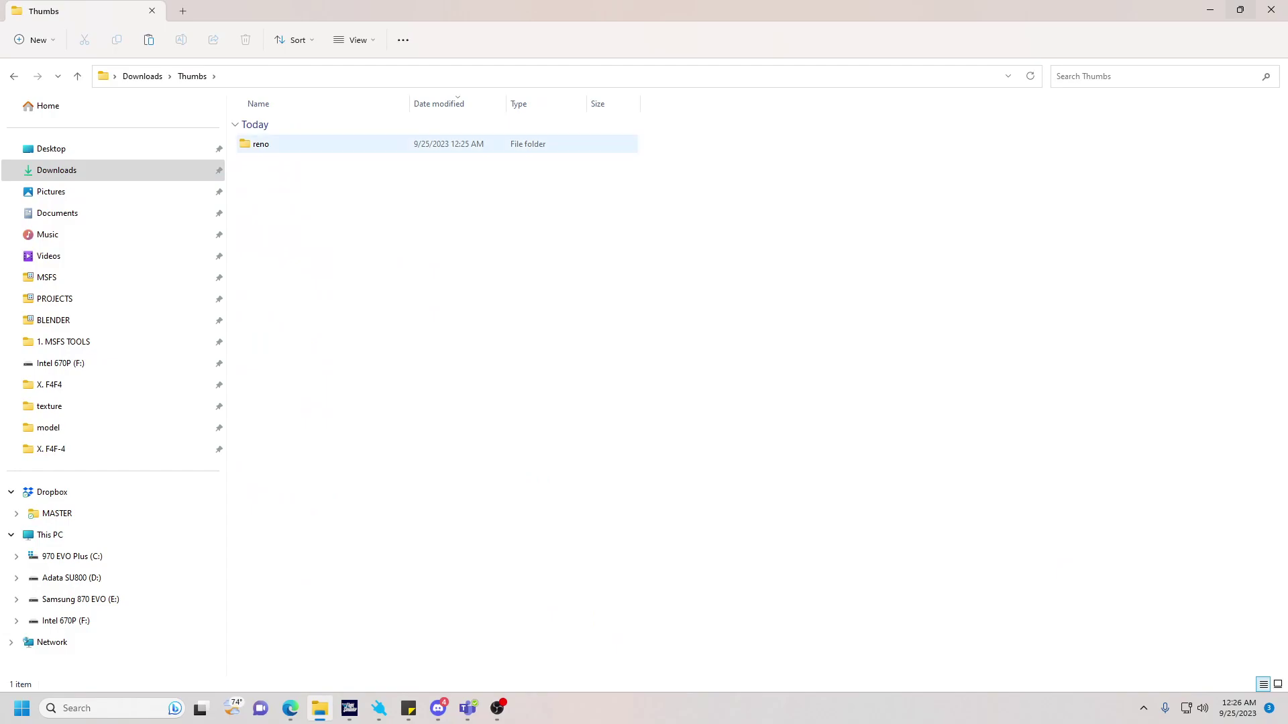
pyautogui.doubleClick(262, 144)
pyautogui.doubleClick(278, 165)
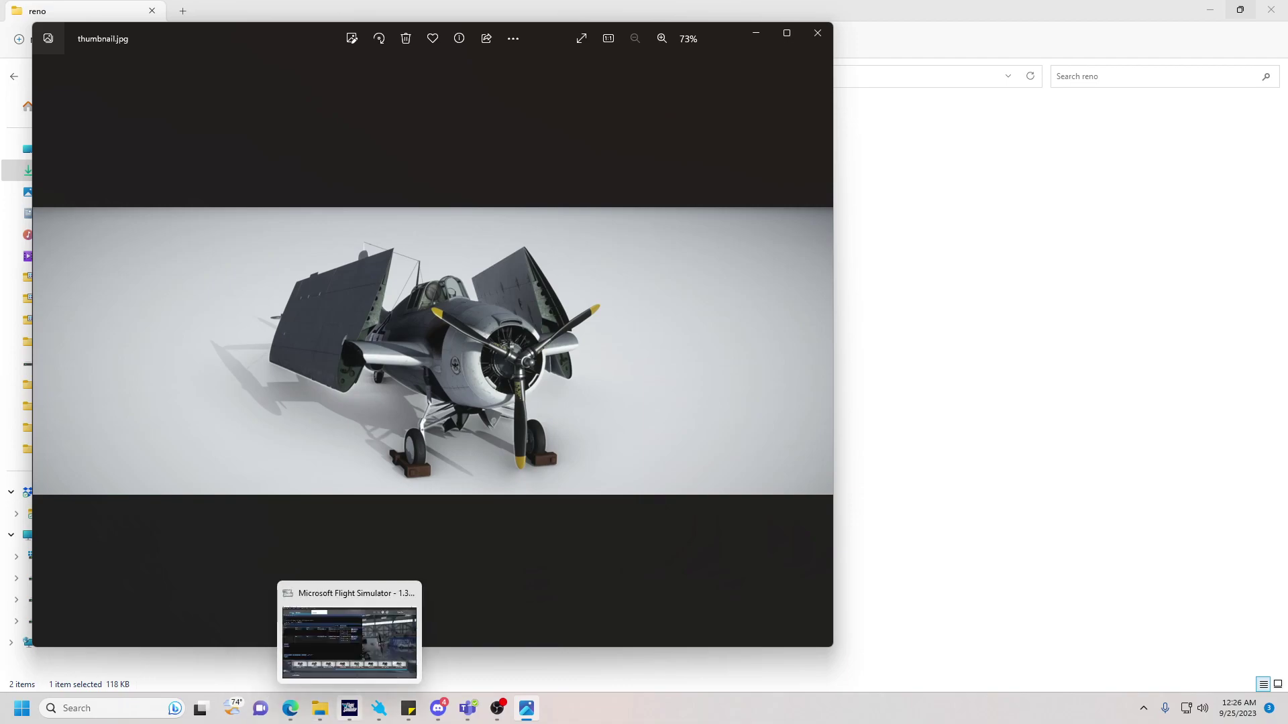
# Switch back to Microsoft Flight Simulator and look through the Wildcat's livery thumbnails in the hangar
pyautogui.click(349, 709)
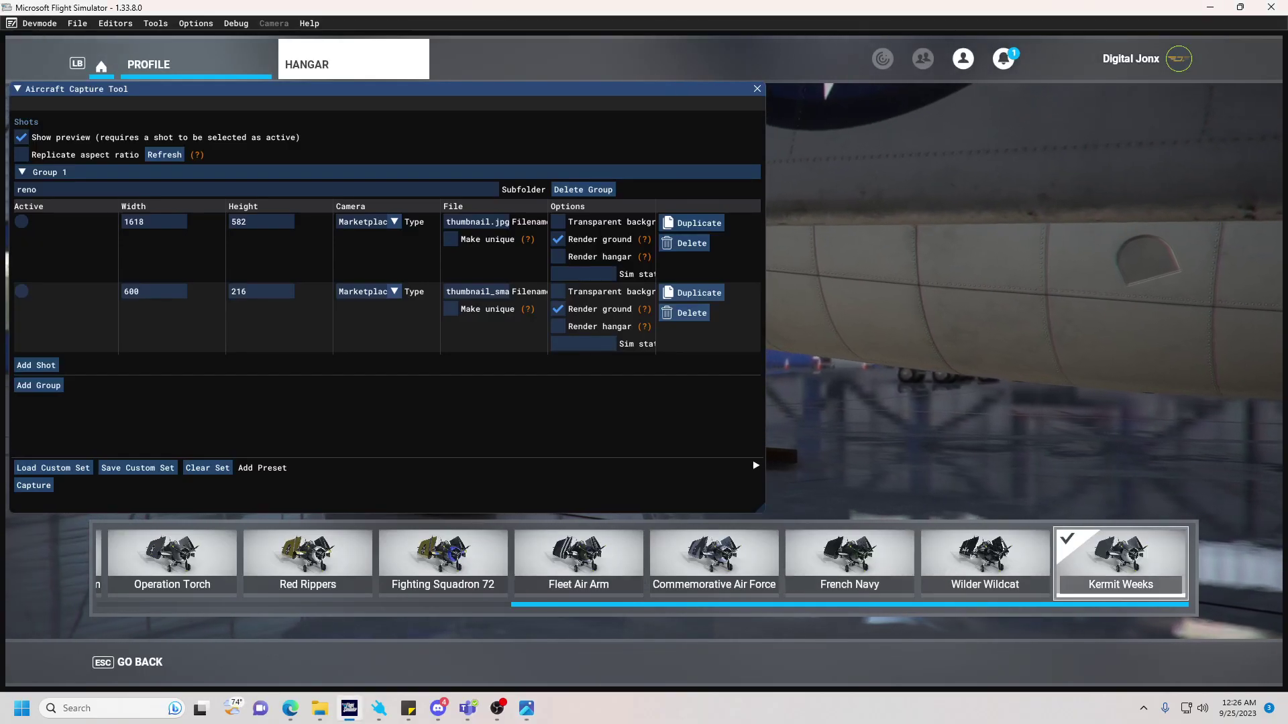
pyautogui.moveTo(607, 605); pyautogui.dragTo(201, 593)
pyautogui.press('Right')
pyautogui.press('Right')
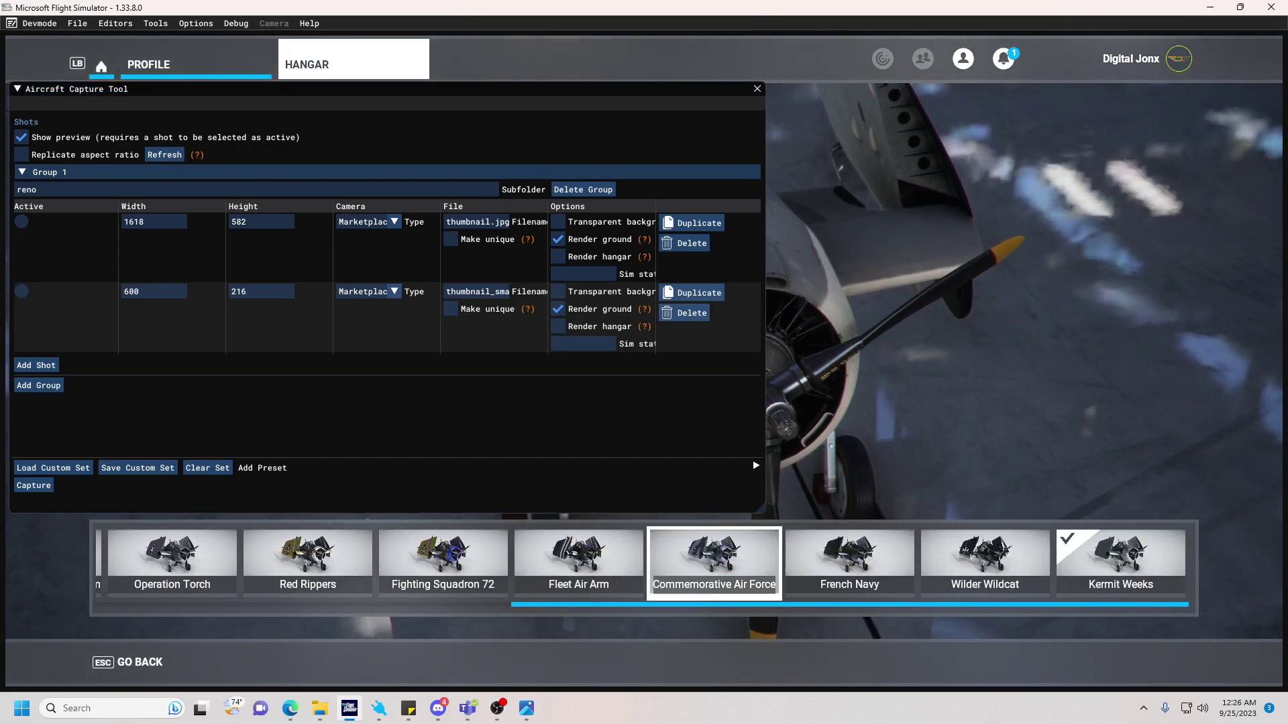
pyautogui.press('Right')
pyautogui.press('Right')
pyautogui.press('Right')
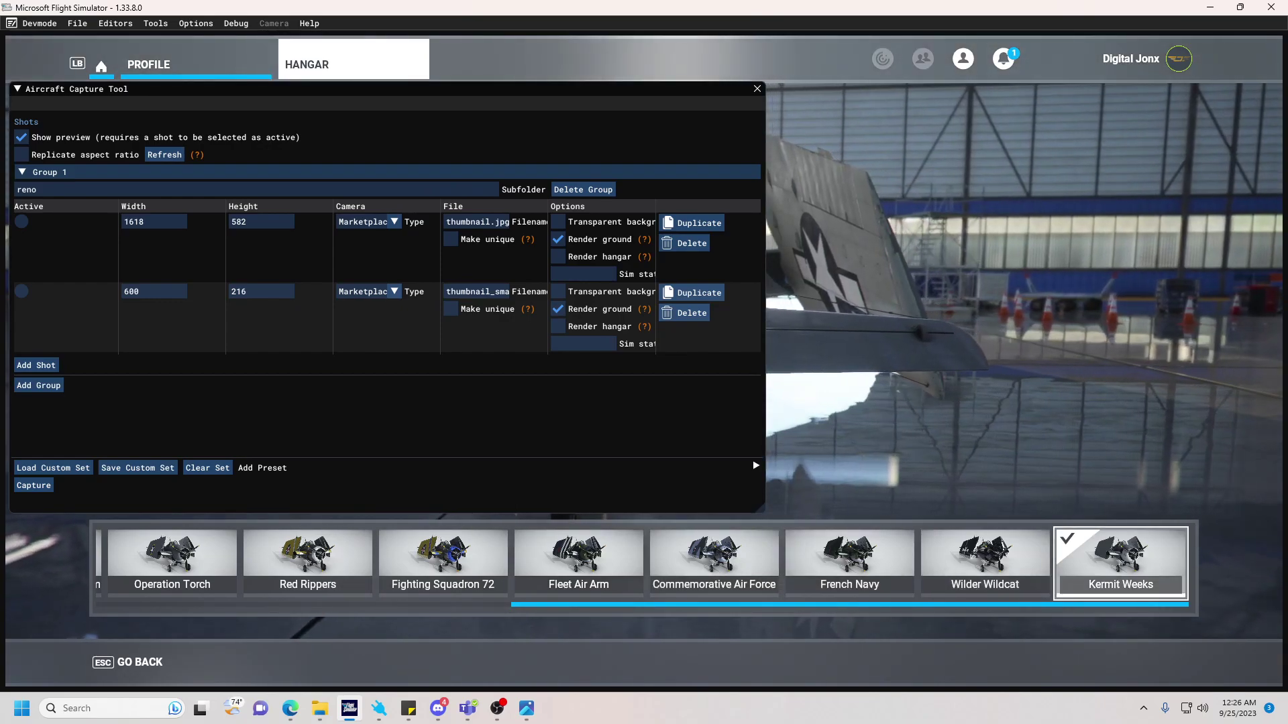
pyautogui.press('Left')
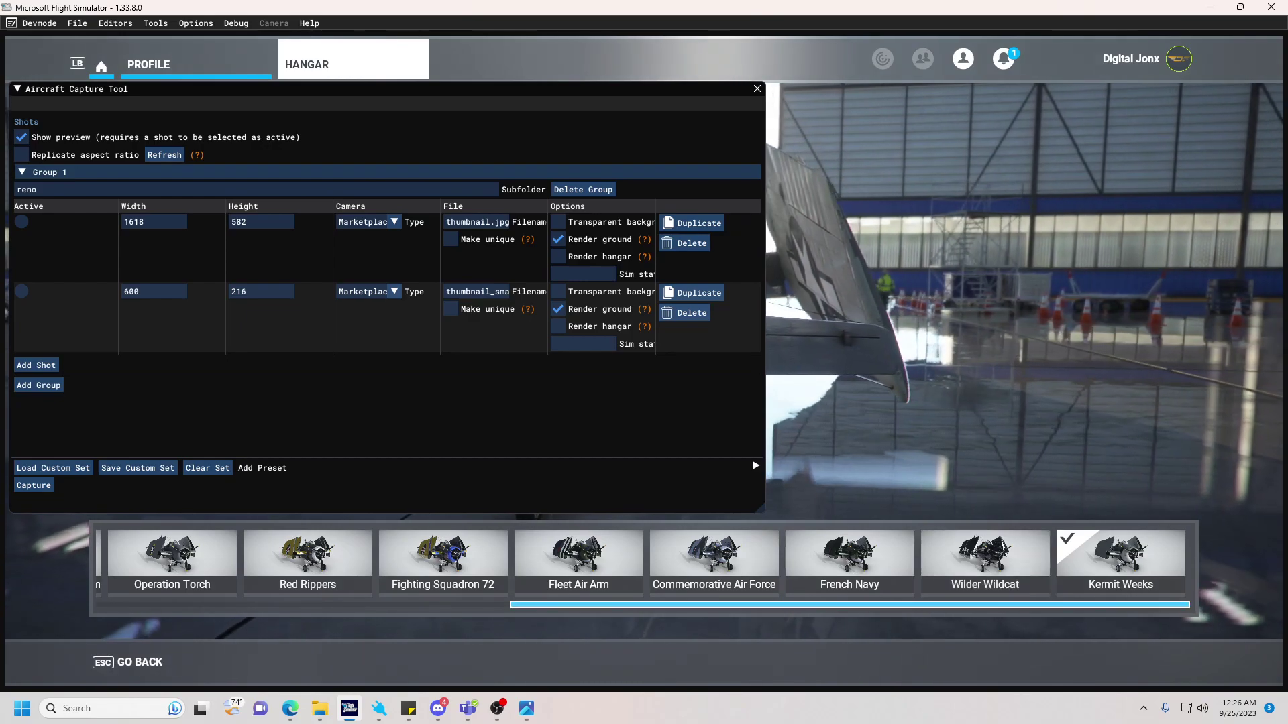